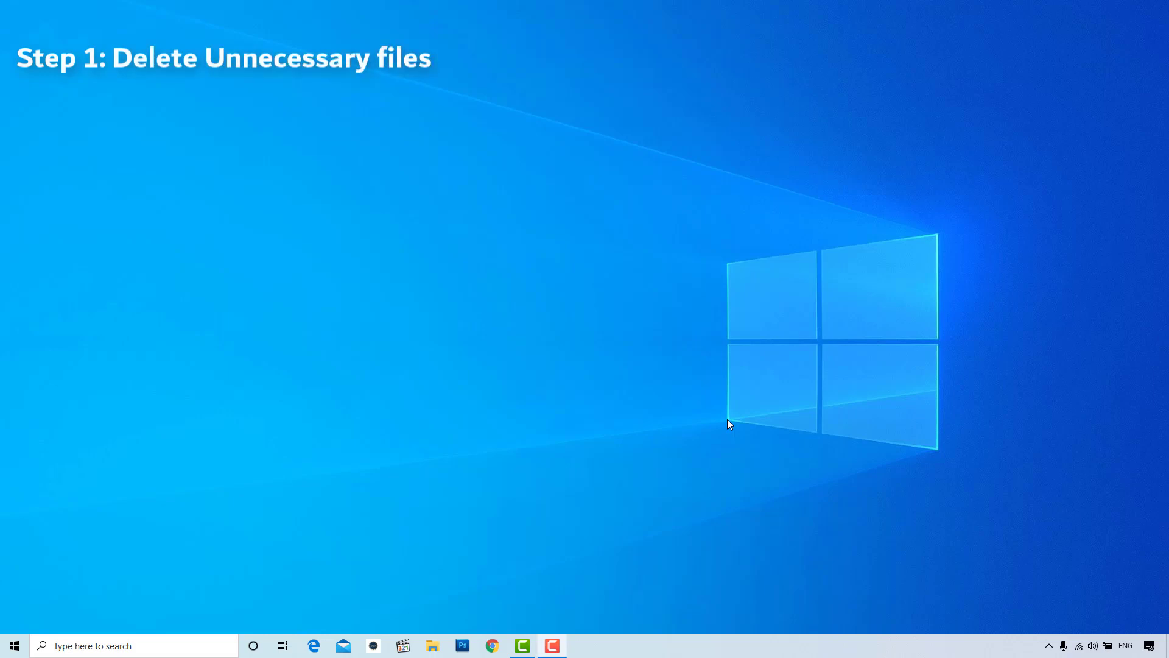
Bring up the Run dialog from the Start button's quick menu to reach the Windows Temp folder.
right_click(2, 653)
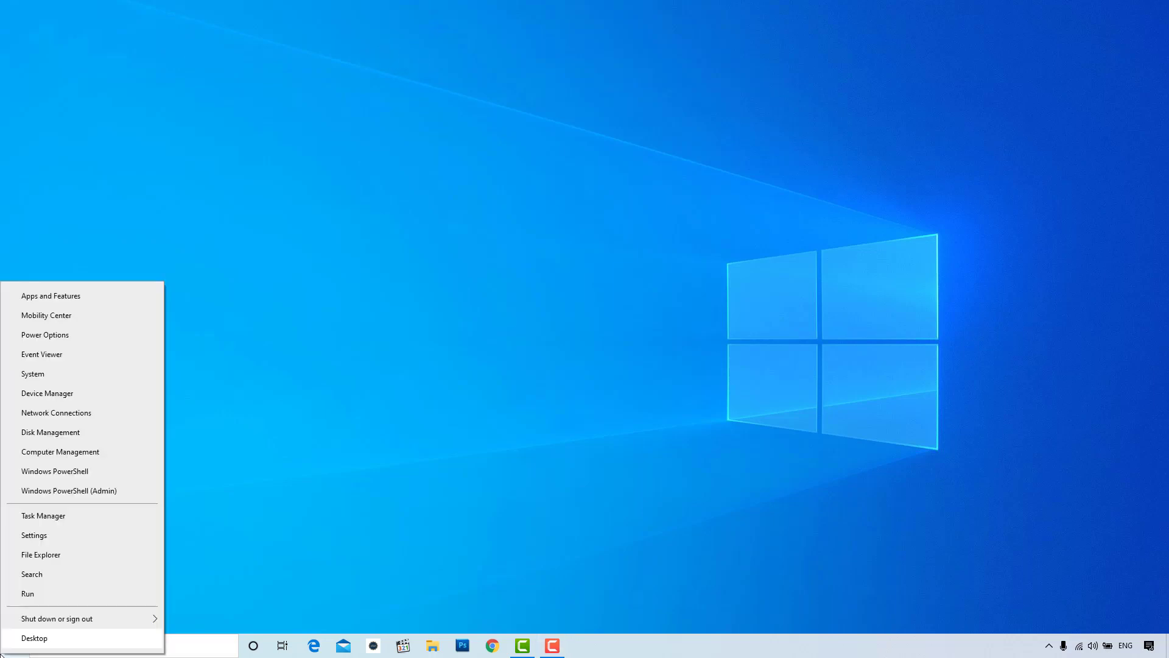
click(39, 597)
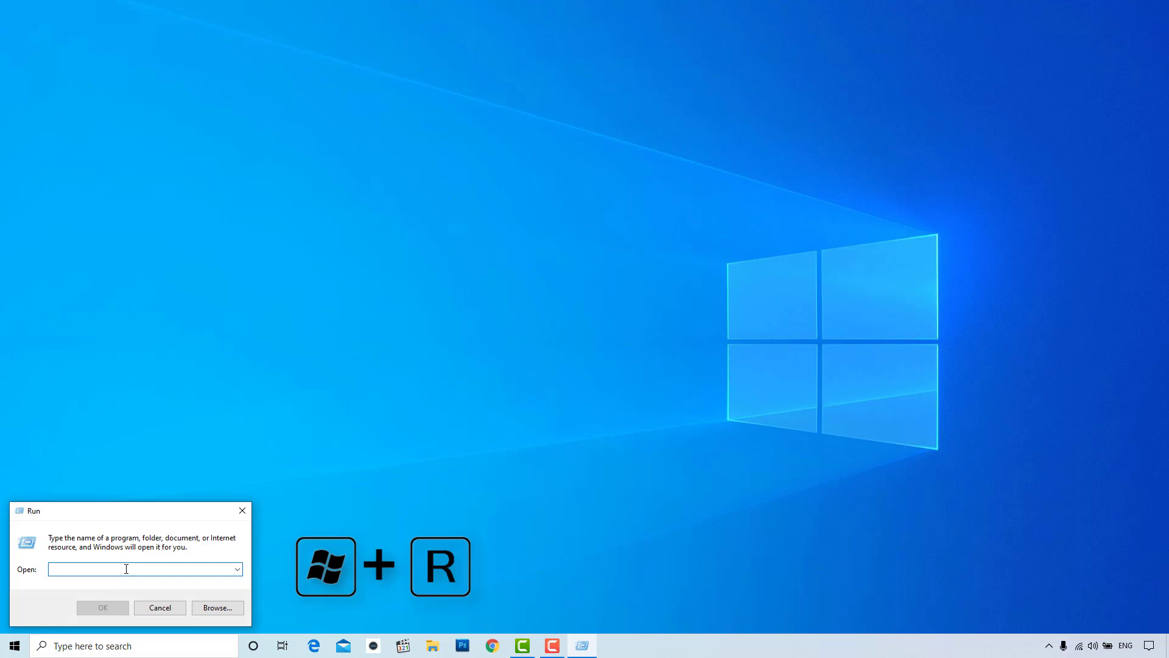
text(temp)
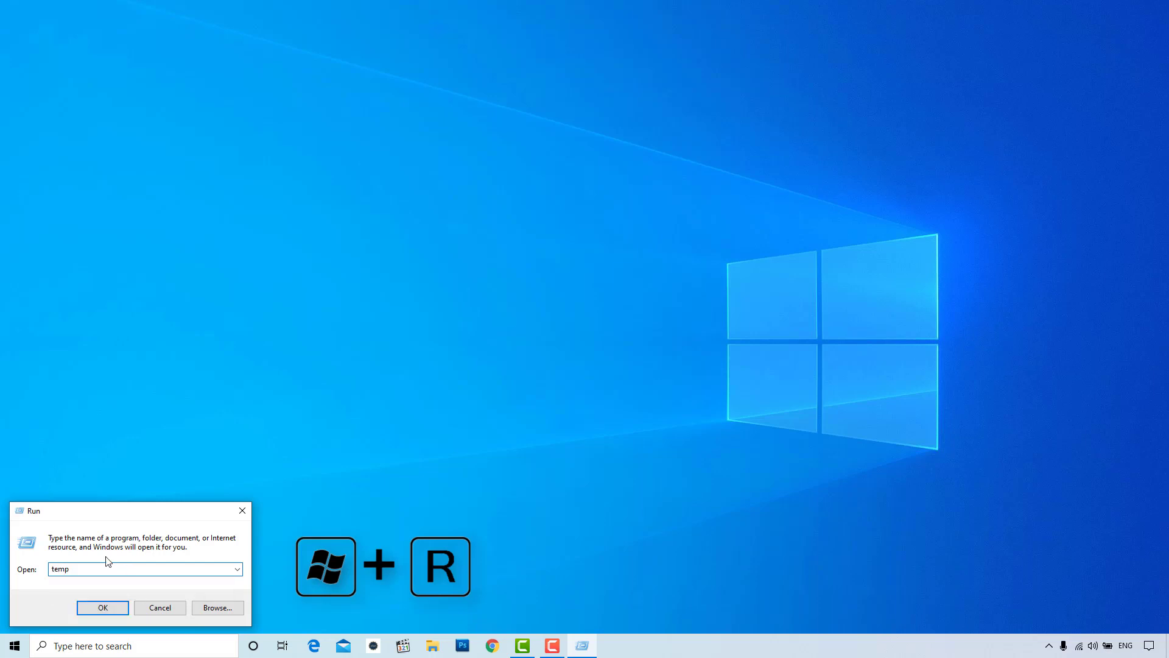
Select all 139 items in C:\Windows\Temp and delete them, skipping the four files still in use.
click(107, 599)
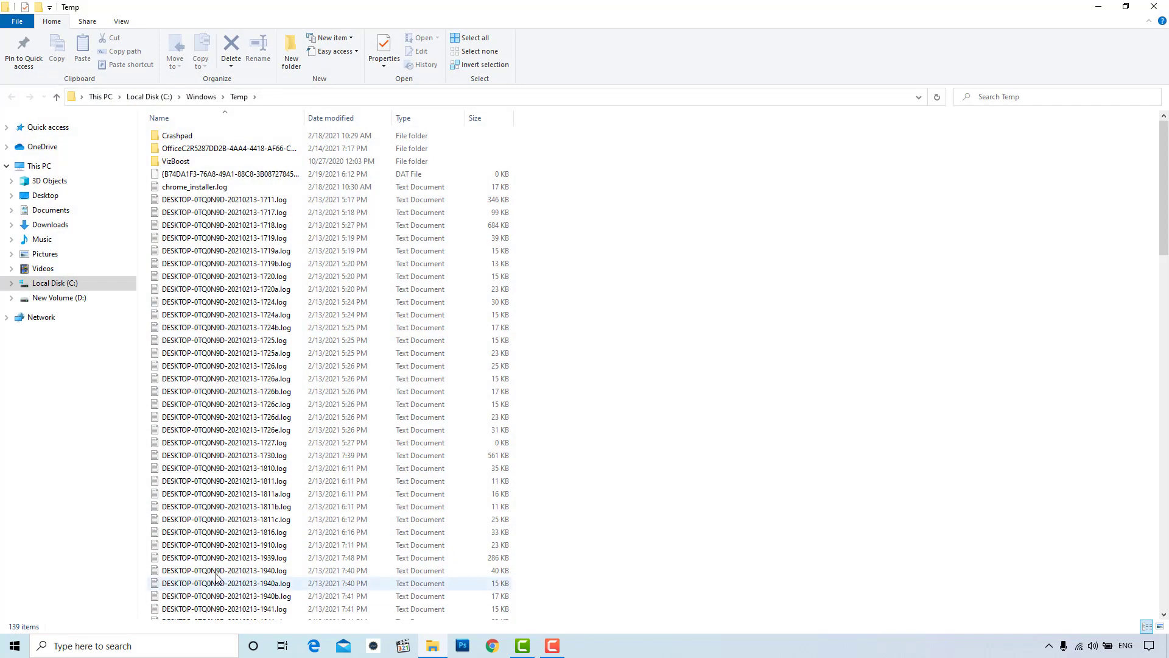
drag(601, 214, 603, 468)
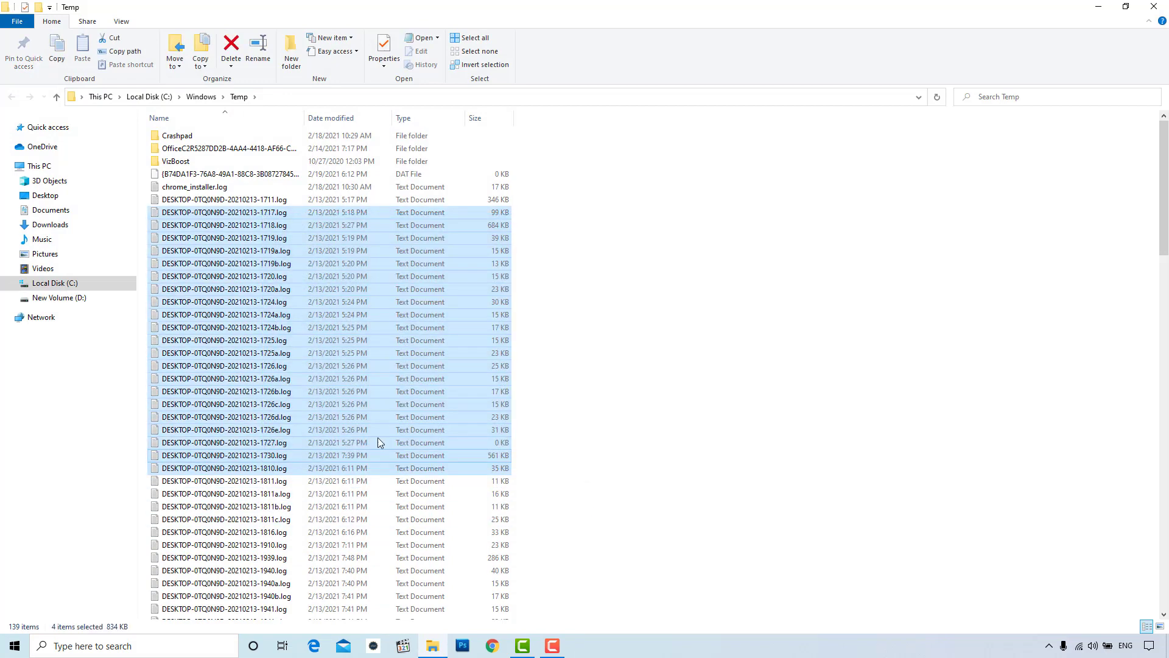
key(ctrl+a)
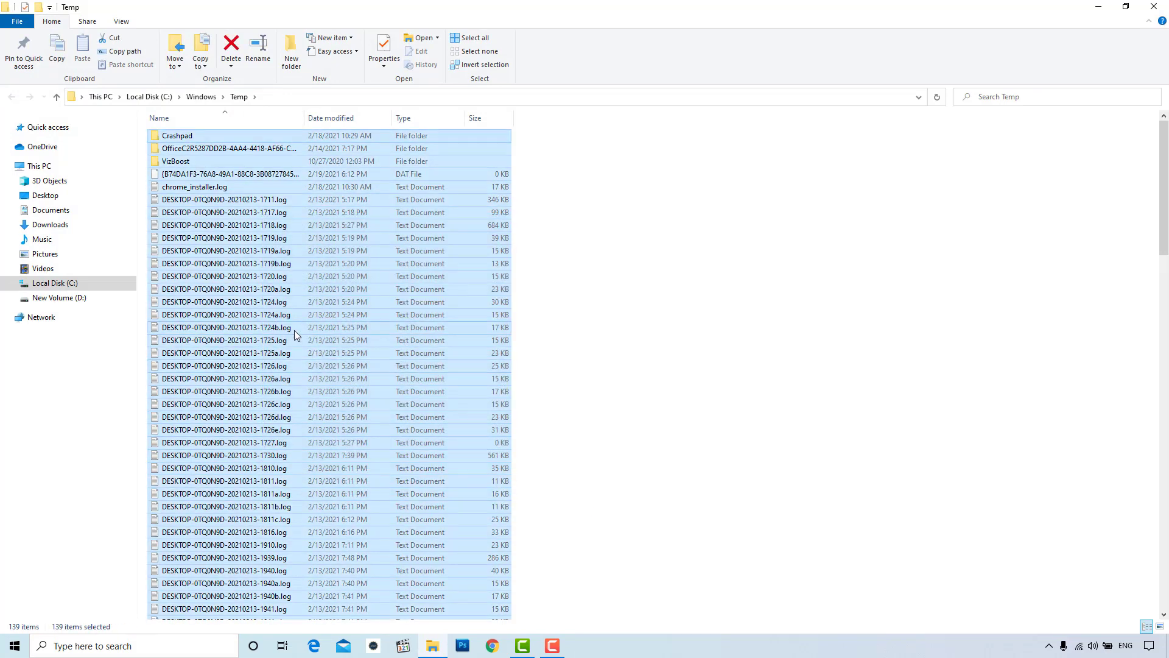
right_click(294, 330)
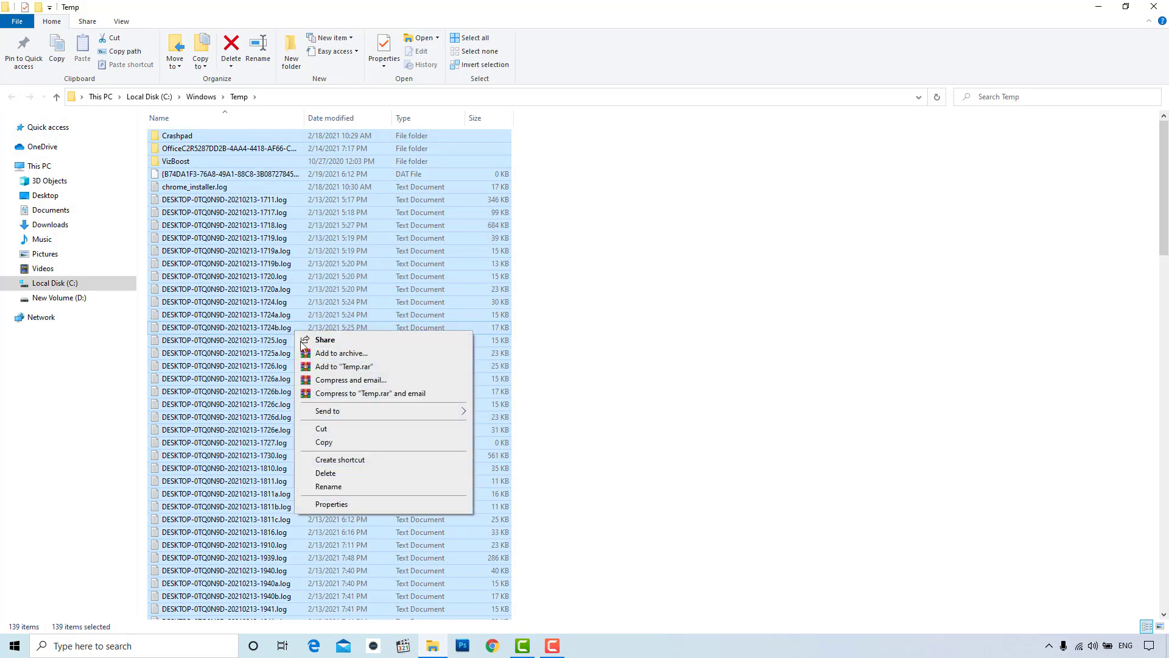
click(340, 473)
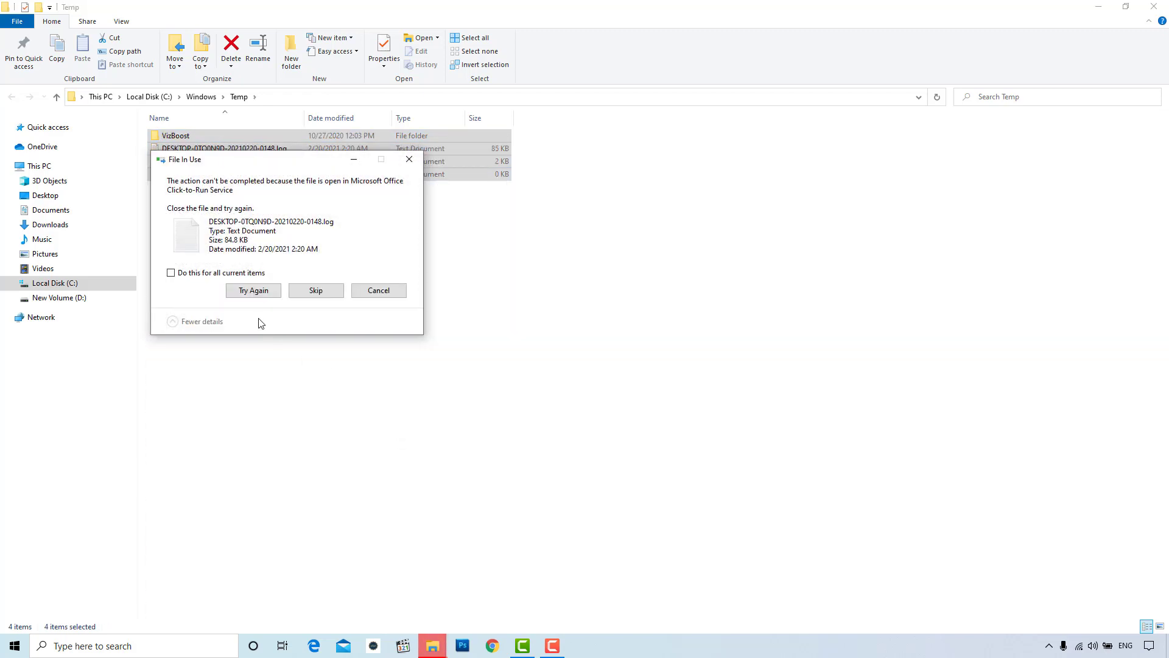
click(182, 275)
click(317, 292)
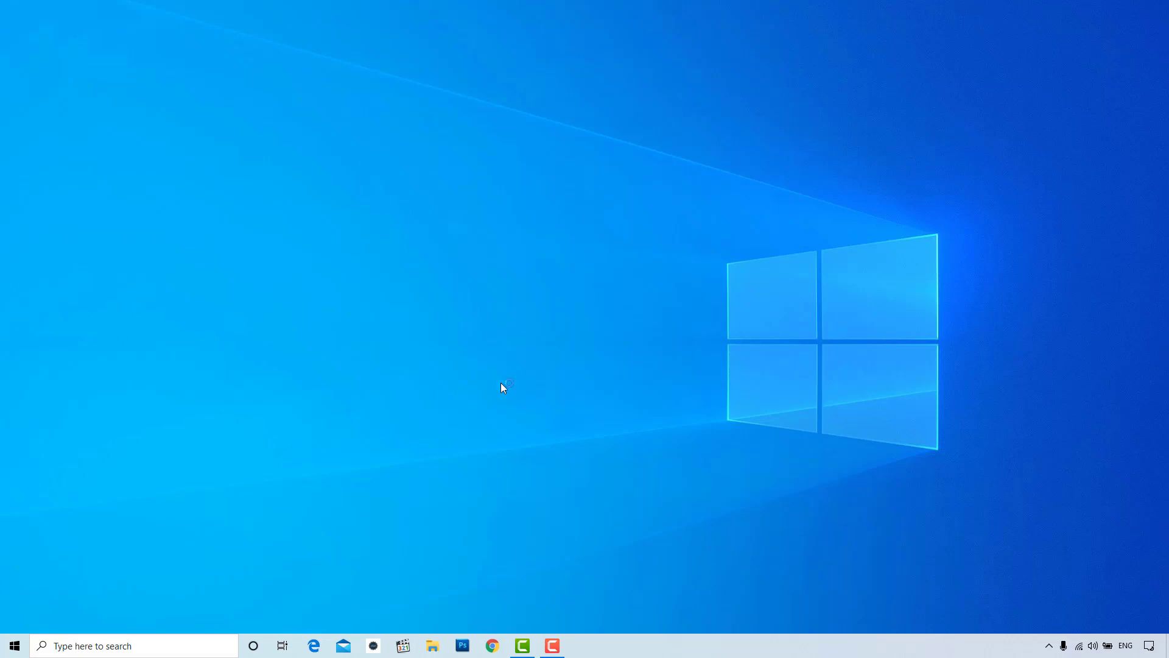
Run %temp% to show the user's local AppData Temp folder with its 330 items.
right_click(16, 647)
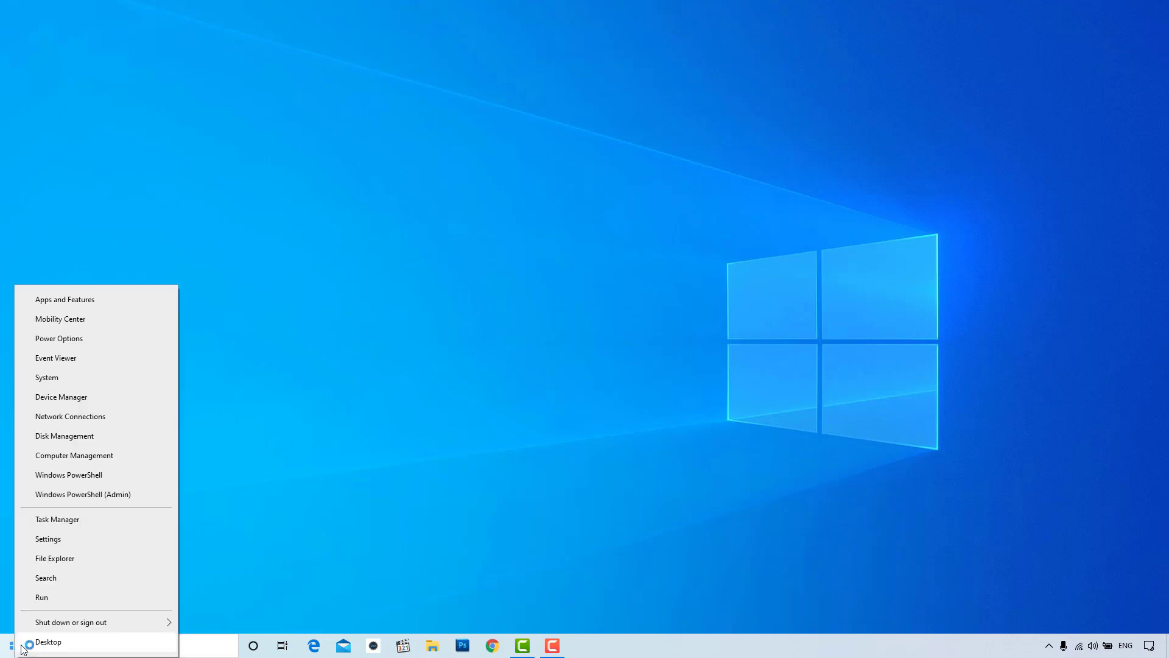
click(45, 598)
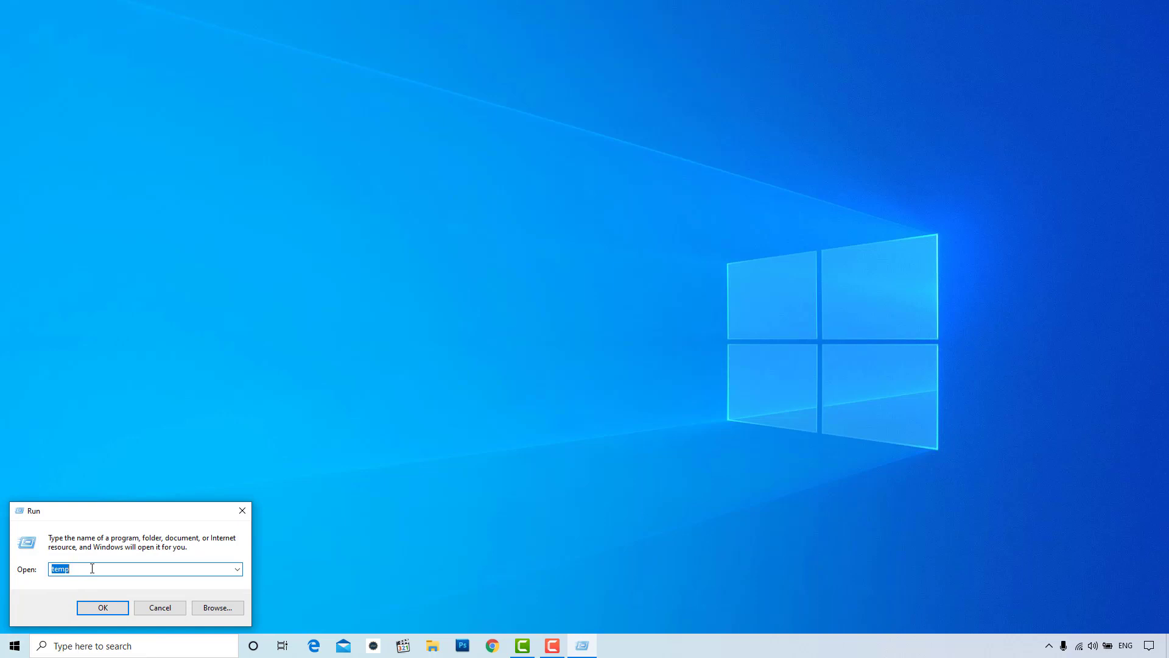
text(%)
click(98, 604)
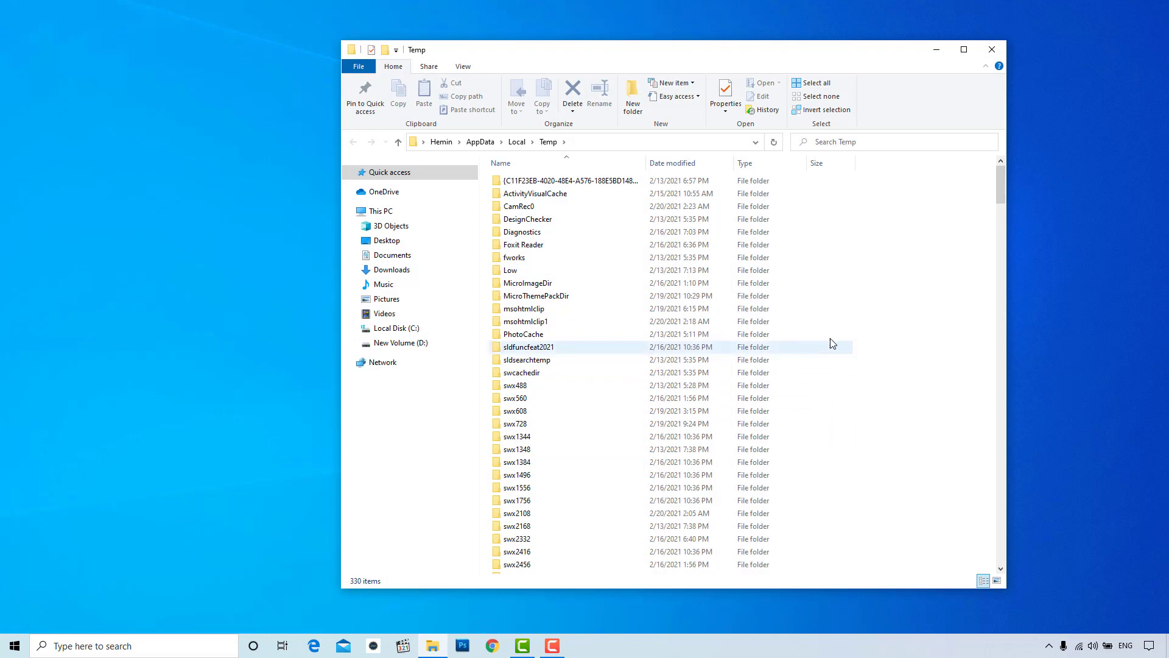
Select all 330 items in the local Temp folder and delete them, leaving only CamRec0.
drag(923, 280, 653, 408)
key(ctrl+a)
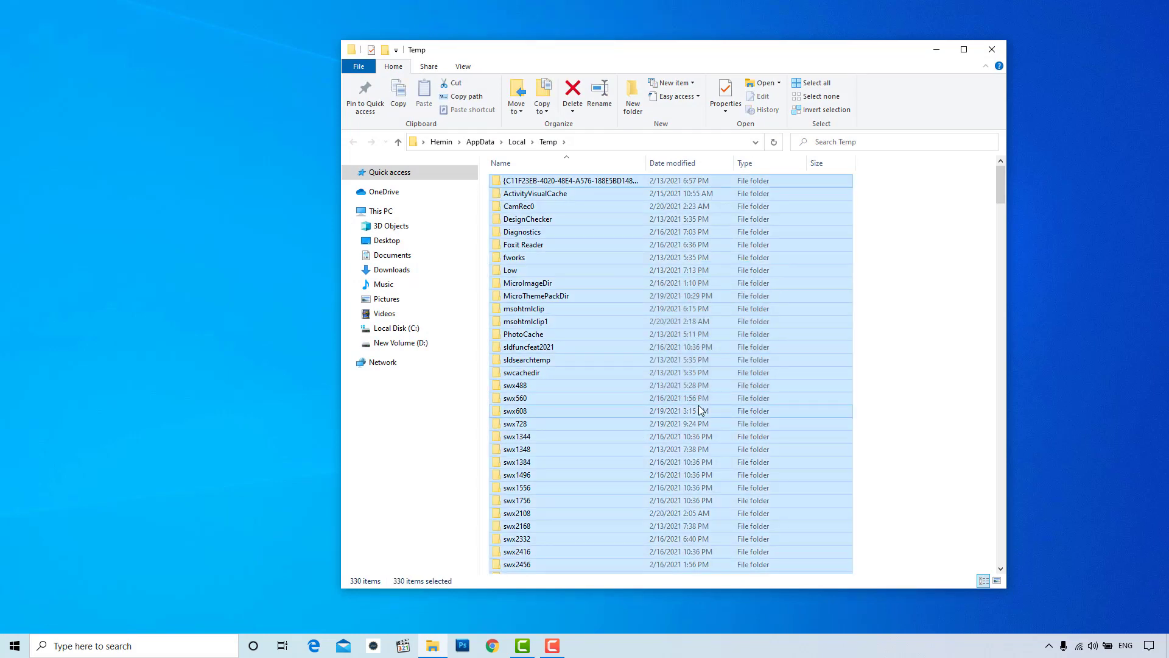
key(Delete)
right_click(628, 466)
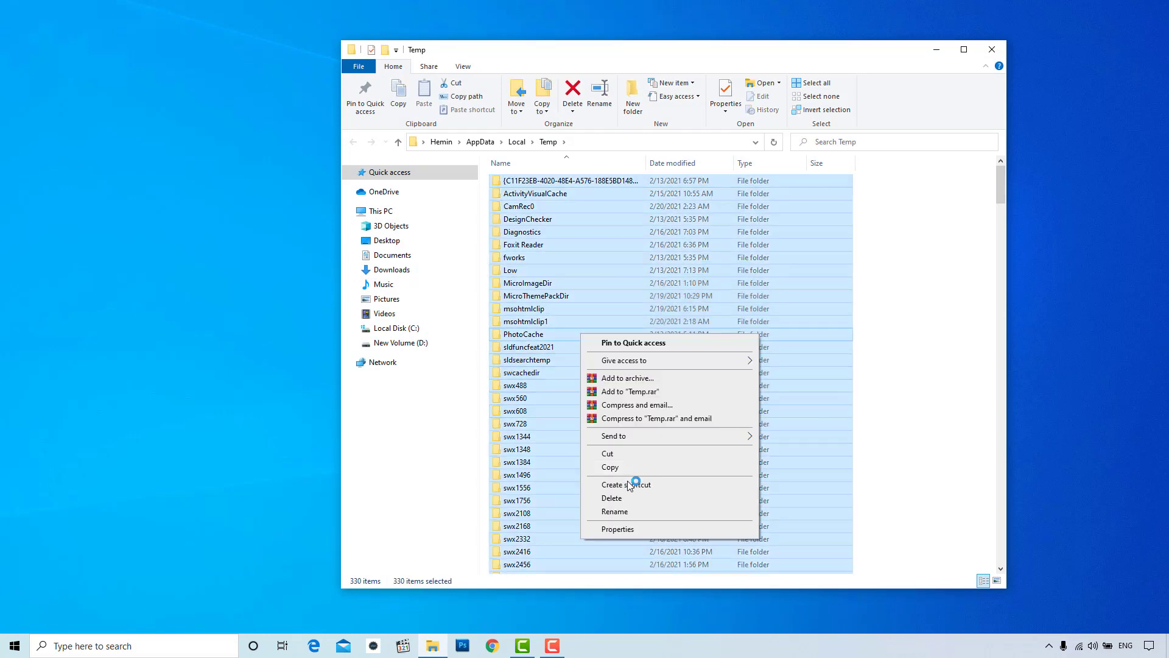
click(626, 498)
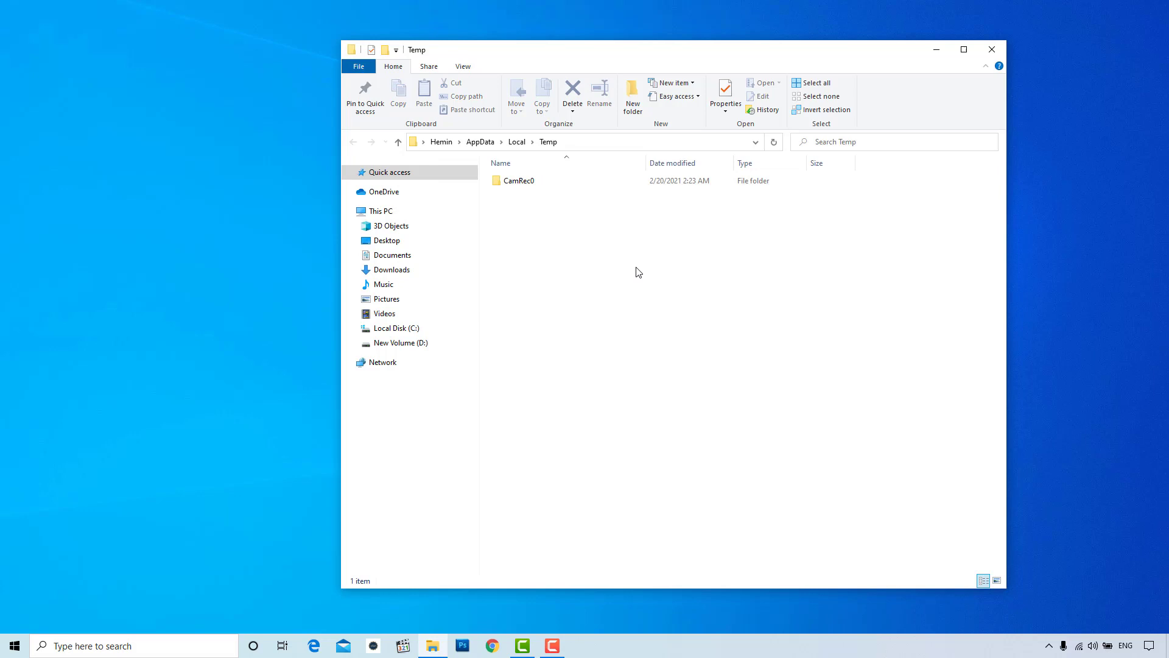
Close the Temp window and run 'prefetch' to show the Windows Prefetch folder's 236 items.
click(992, 49)
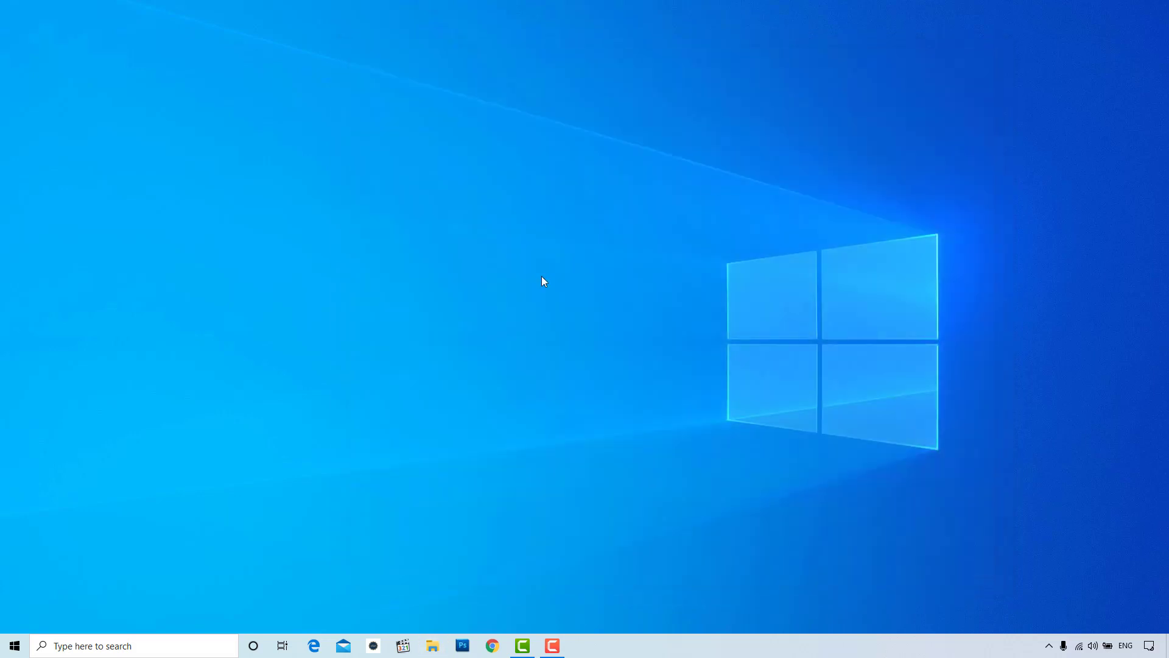
right_click(14, 646)
click(28, 597)
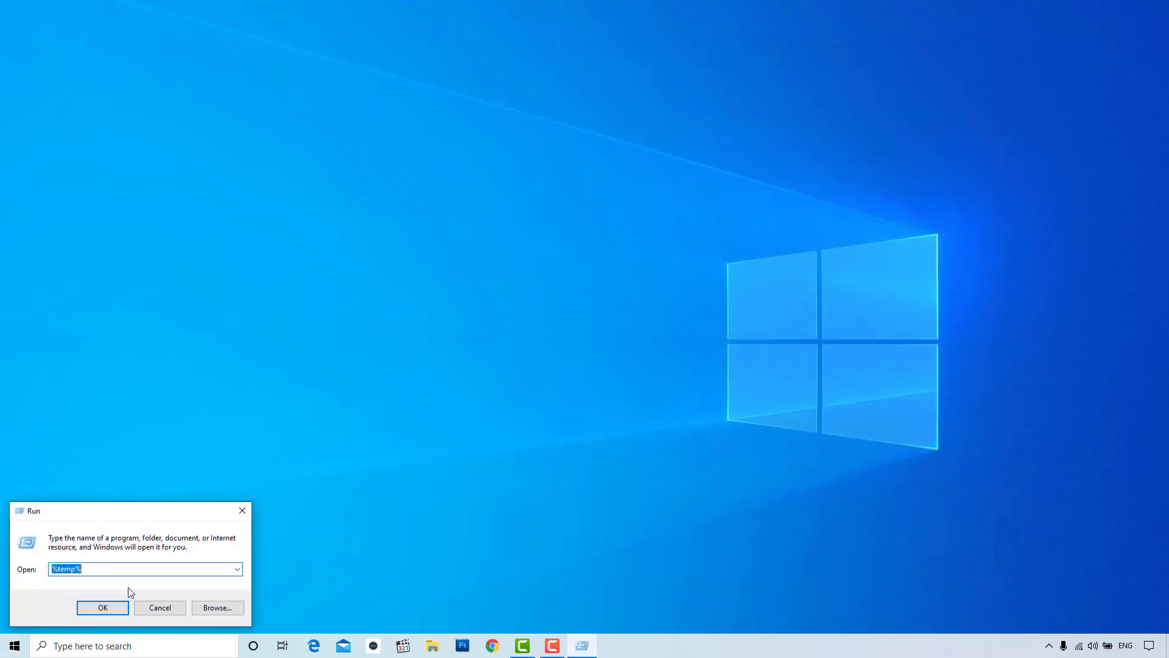
text(prefetch)
click(107, 607)
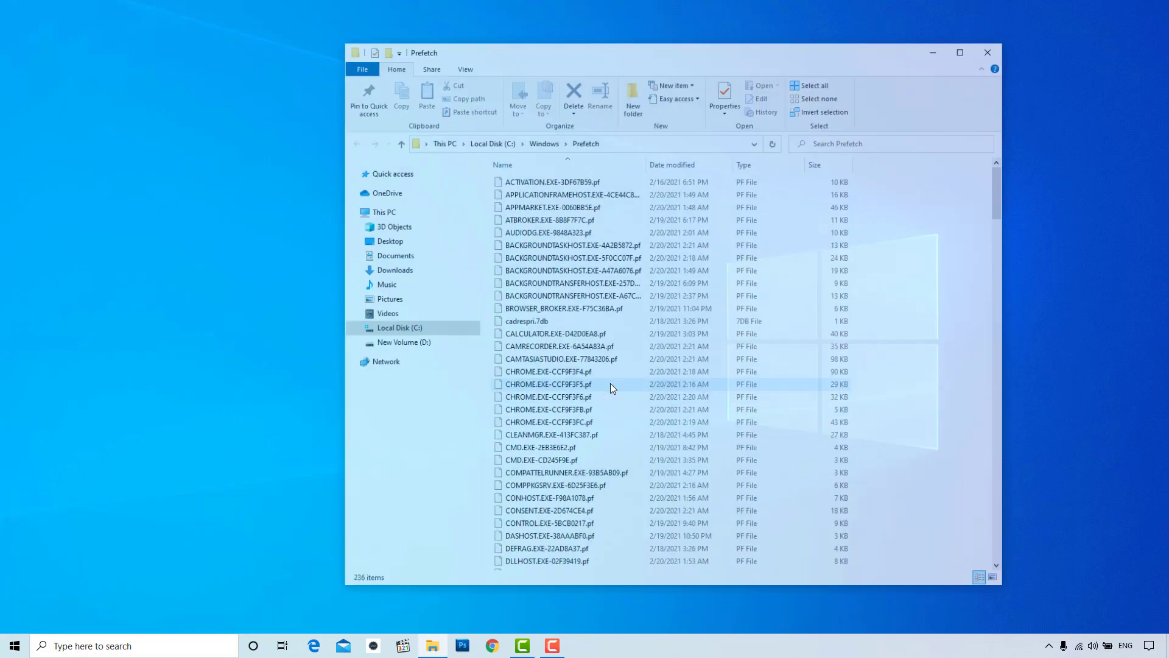
Select all 236 Prefetch files, delete them down to one item, and close the window.
key(ctrl+a)
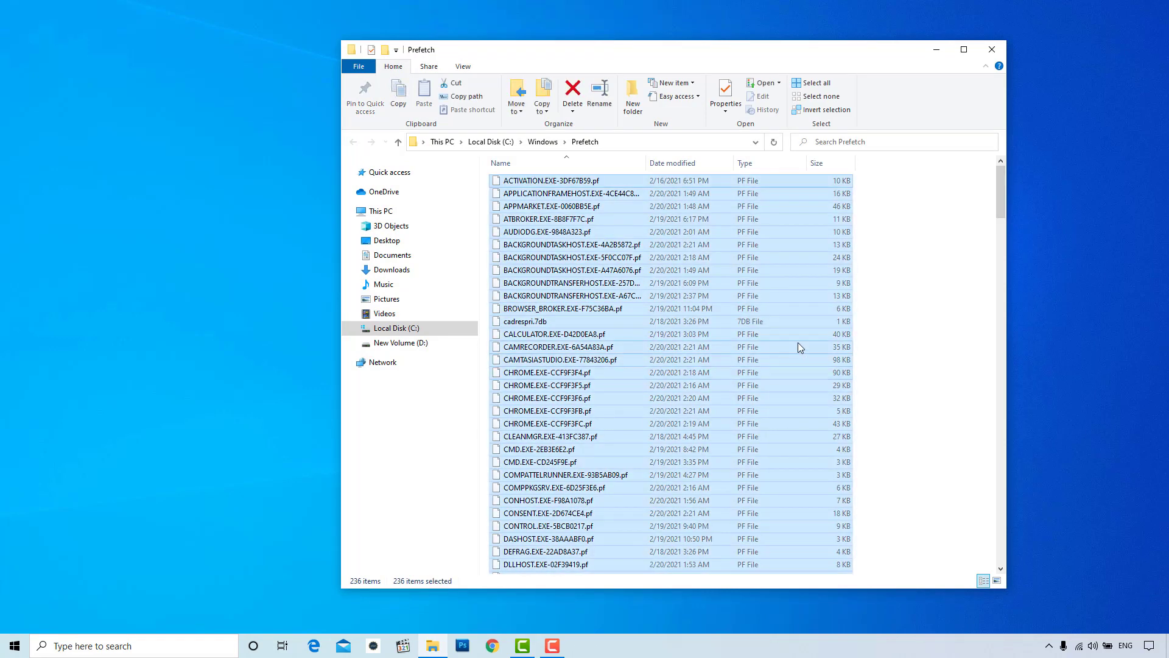
right_click(645, 337)
click(679, 480)
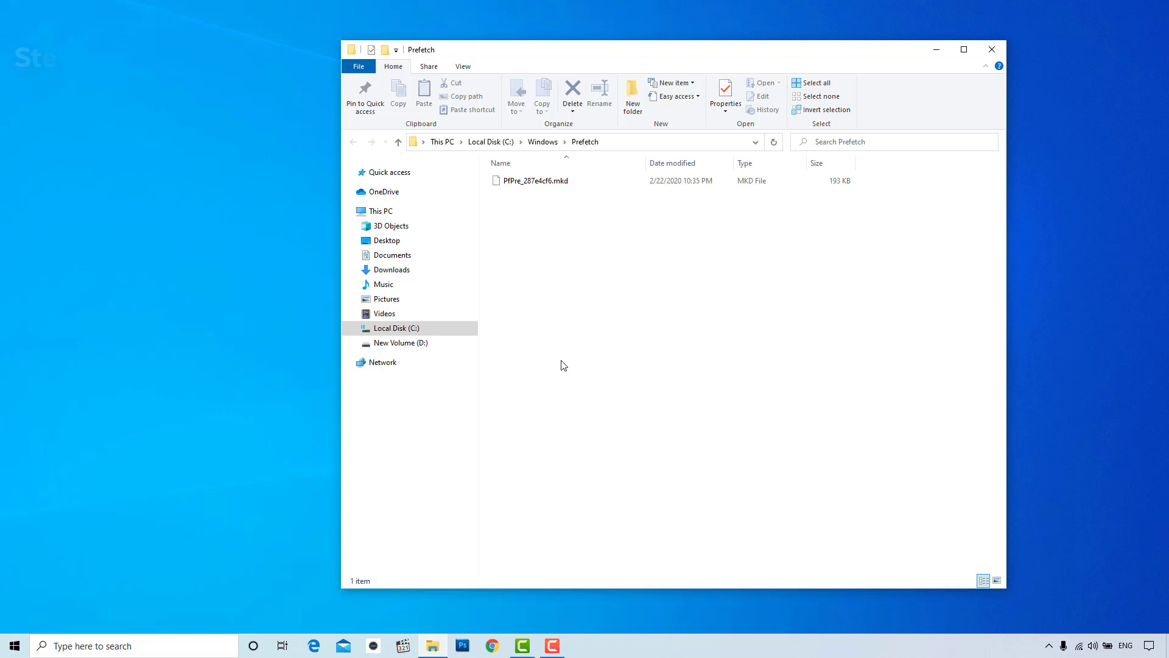
click(990, 51)
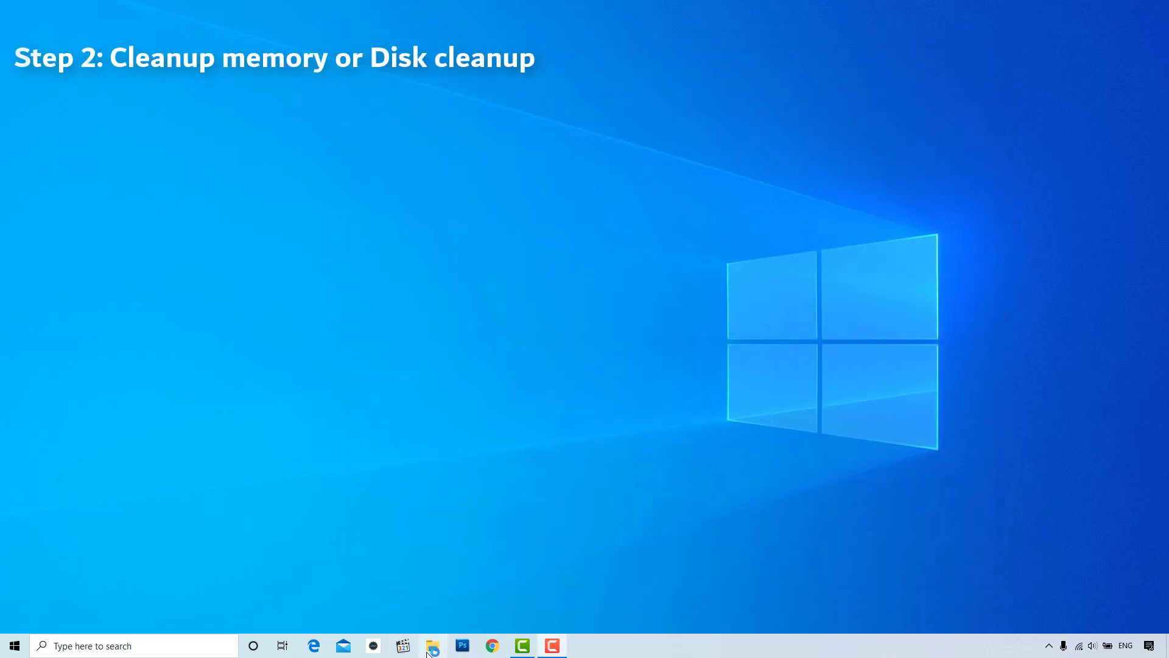
Launch File Explorer with Win+E and show the Local Disk (C:) properties from the navigation pane.
key(super+e)
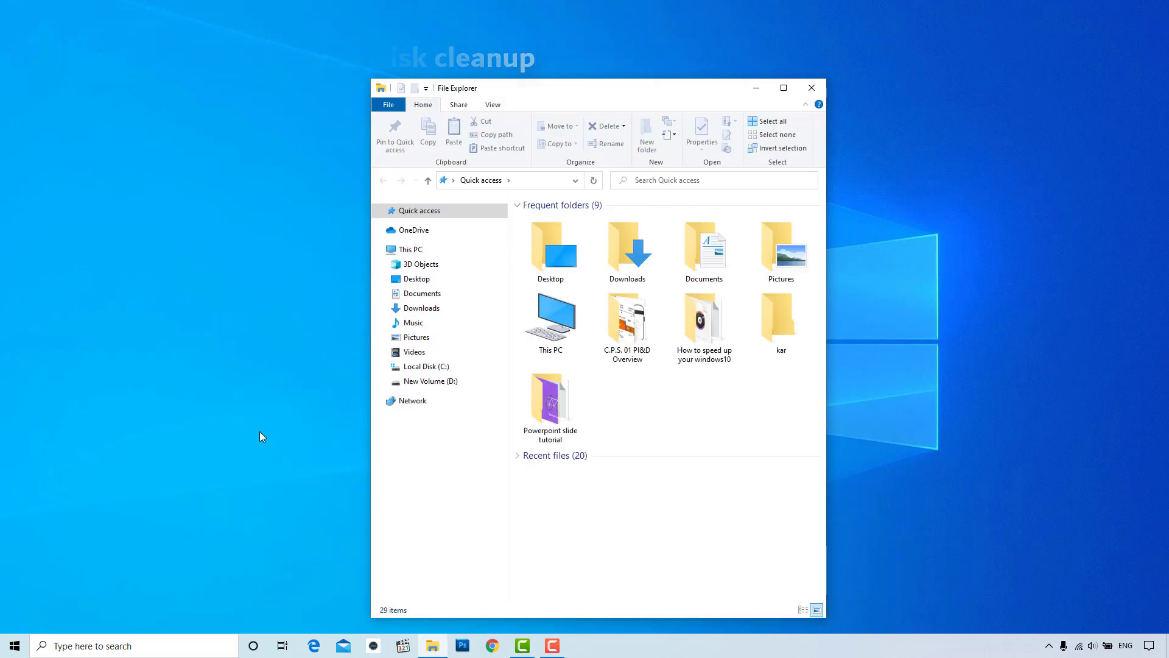
right_click(415, 370)
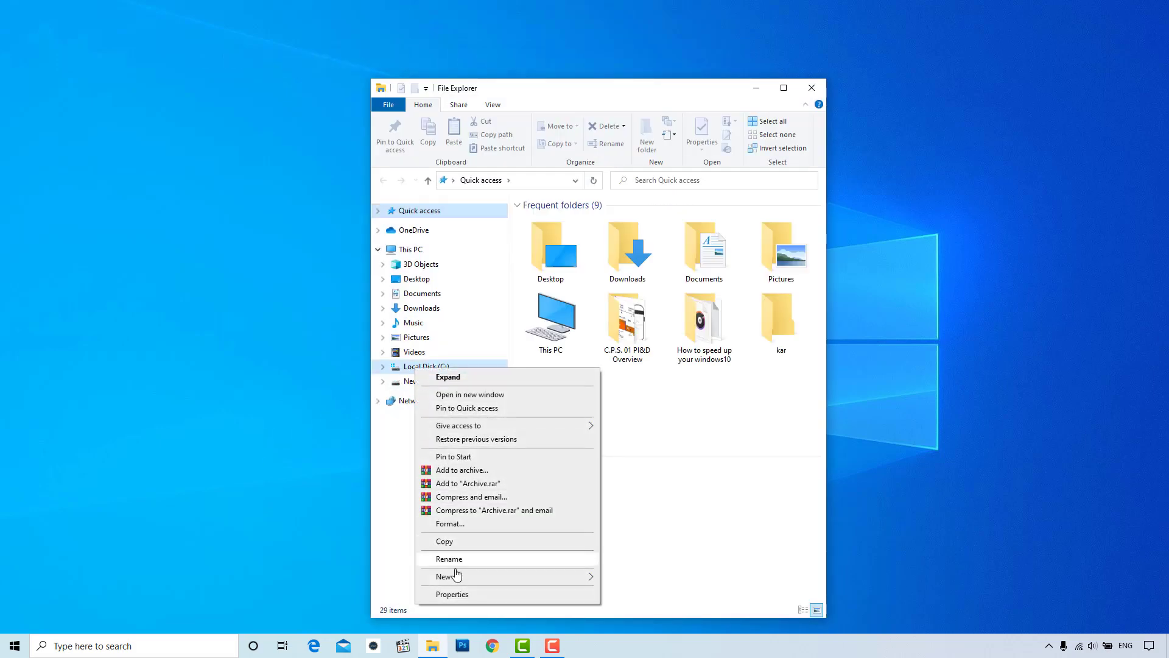
click(452, 595)
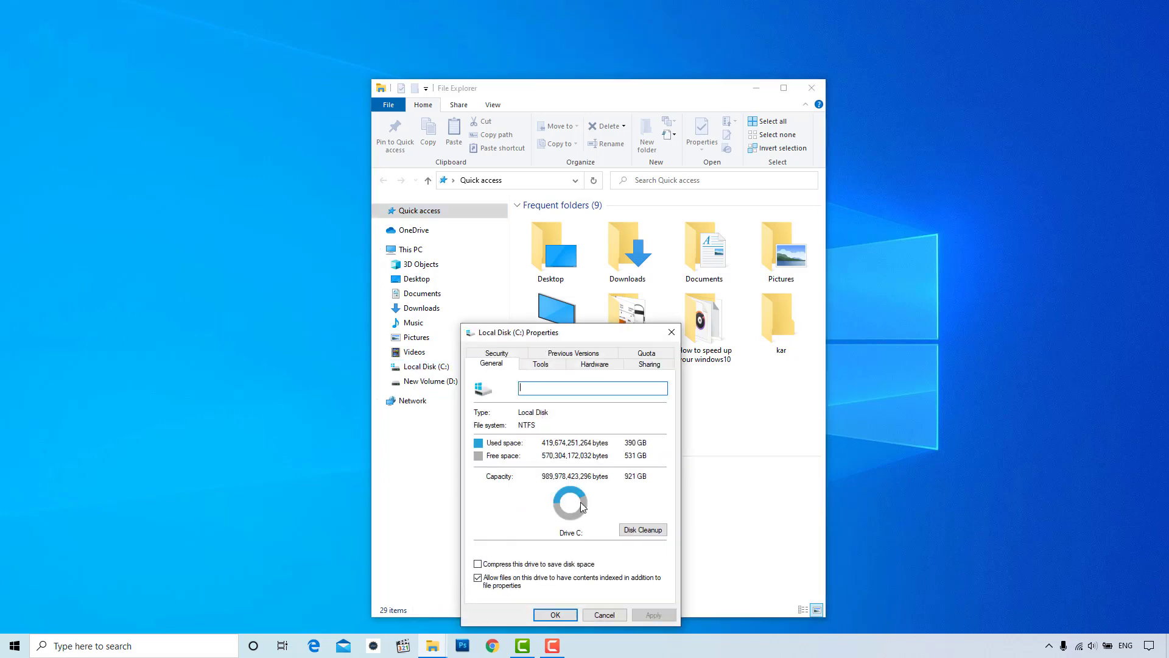
Run Disk Cleanup on C: including system files, confirm permanent deletion, and close the drive properties.
click(643, 530)
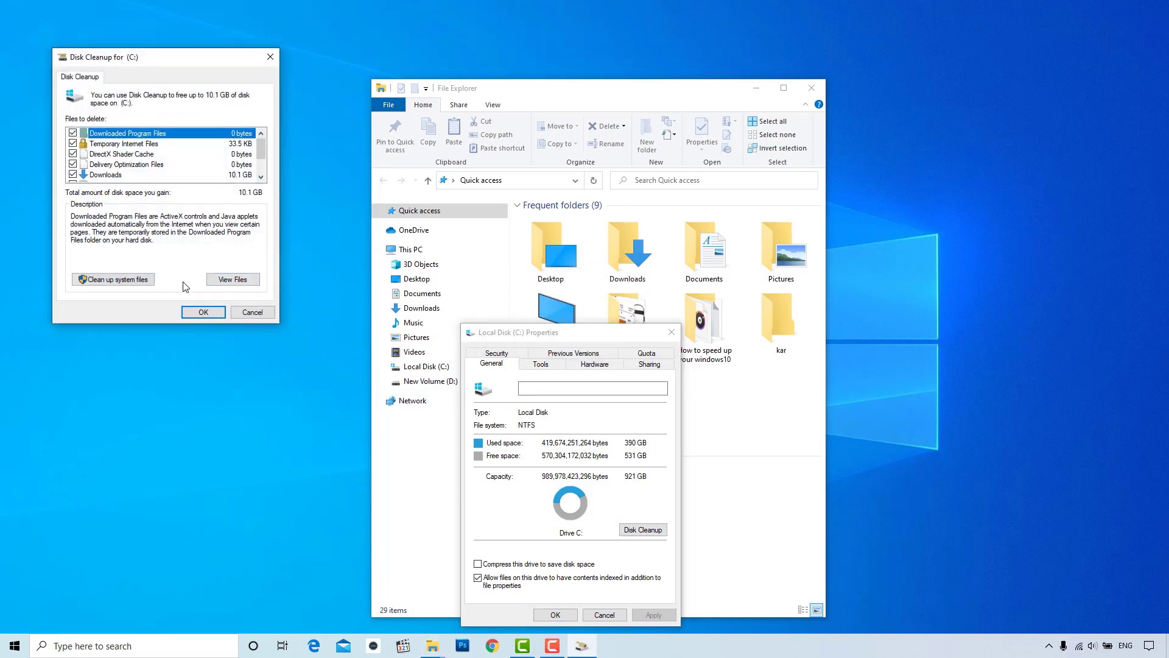
click(132, 280)
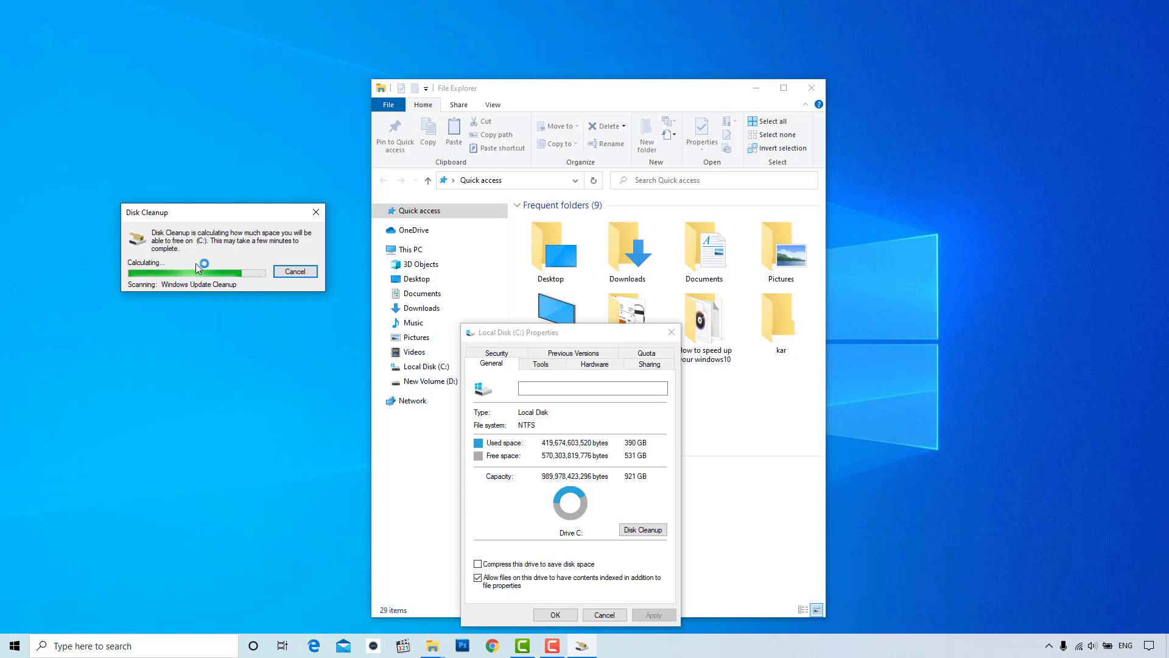
click(219, 327)
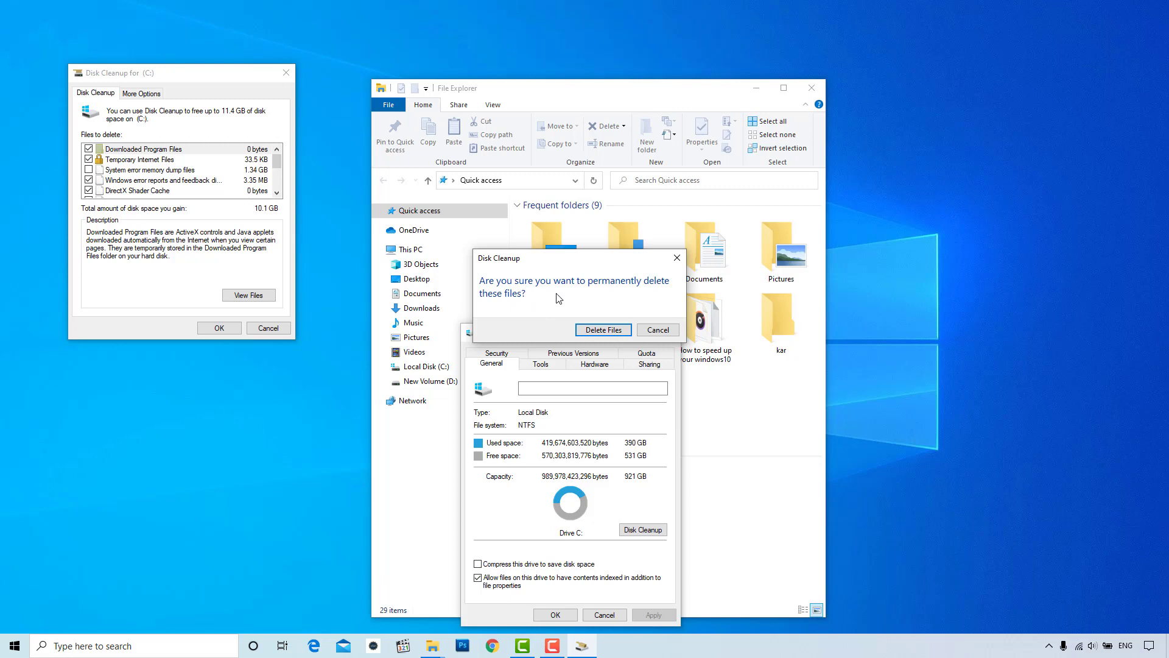
click(602, 329)
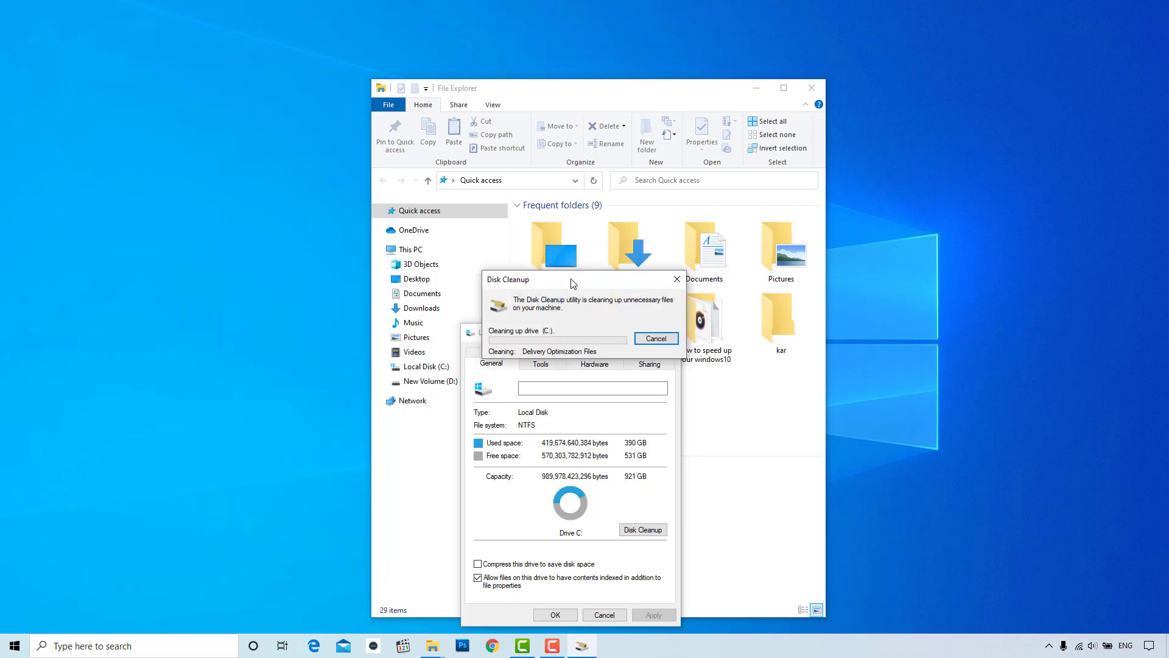
mouse_move(570, 260)
mouse_down()
mouse_move(273, 251)
mouse_move(129, 202)
mouse_up()
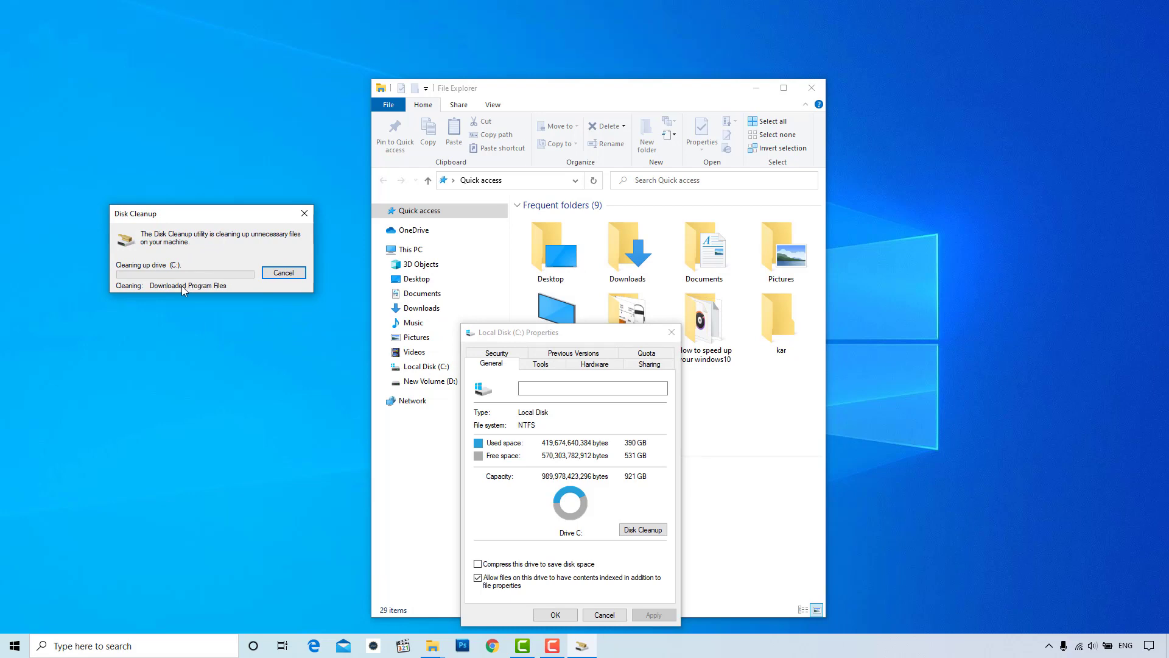
click(563, 615)
From Power & sleep settings, reach Additional power settings, select the High Performance plan and close it.
click(811, 88)
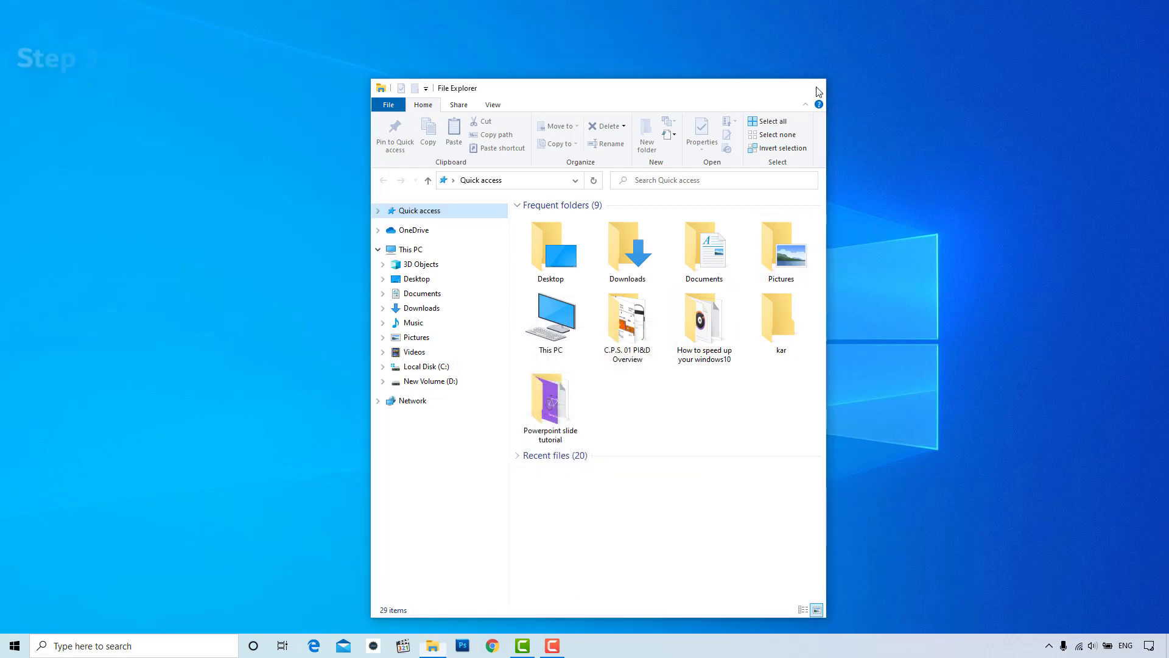
right_click(14, 646)
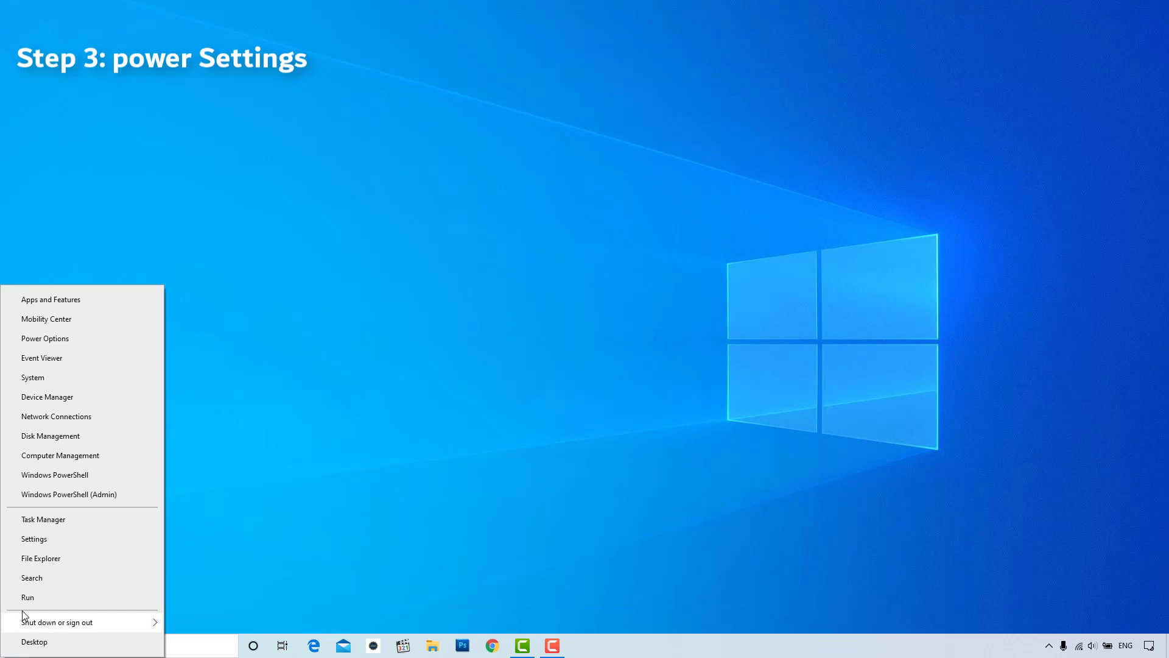
click(45, 339)
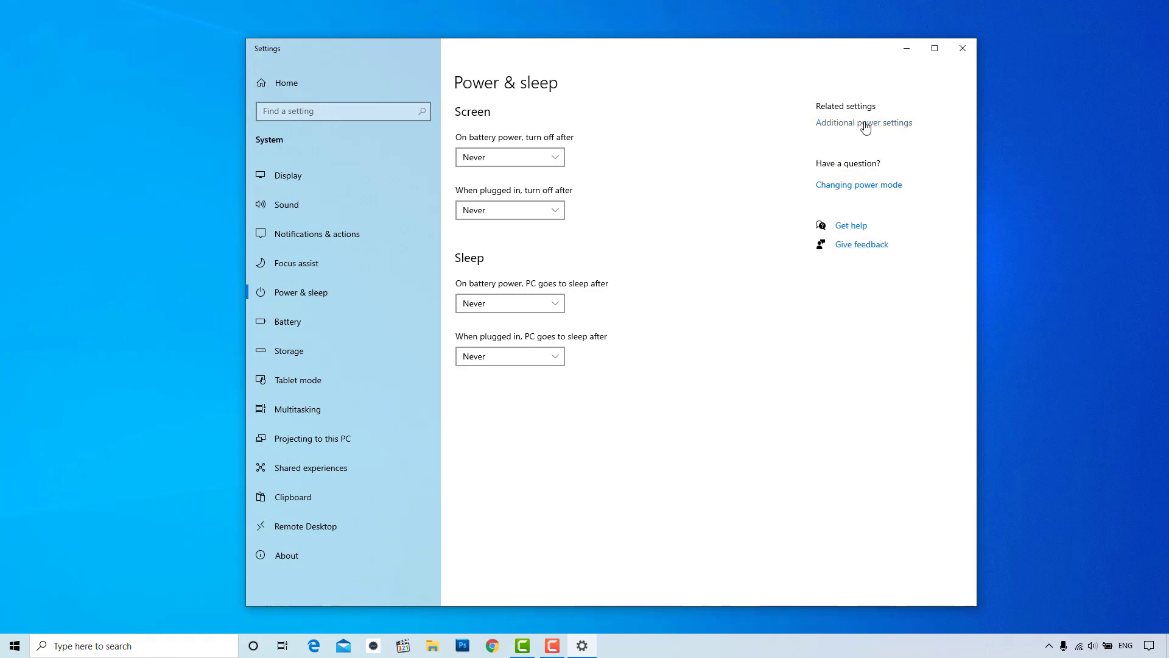
click(839, 123)
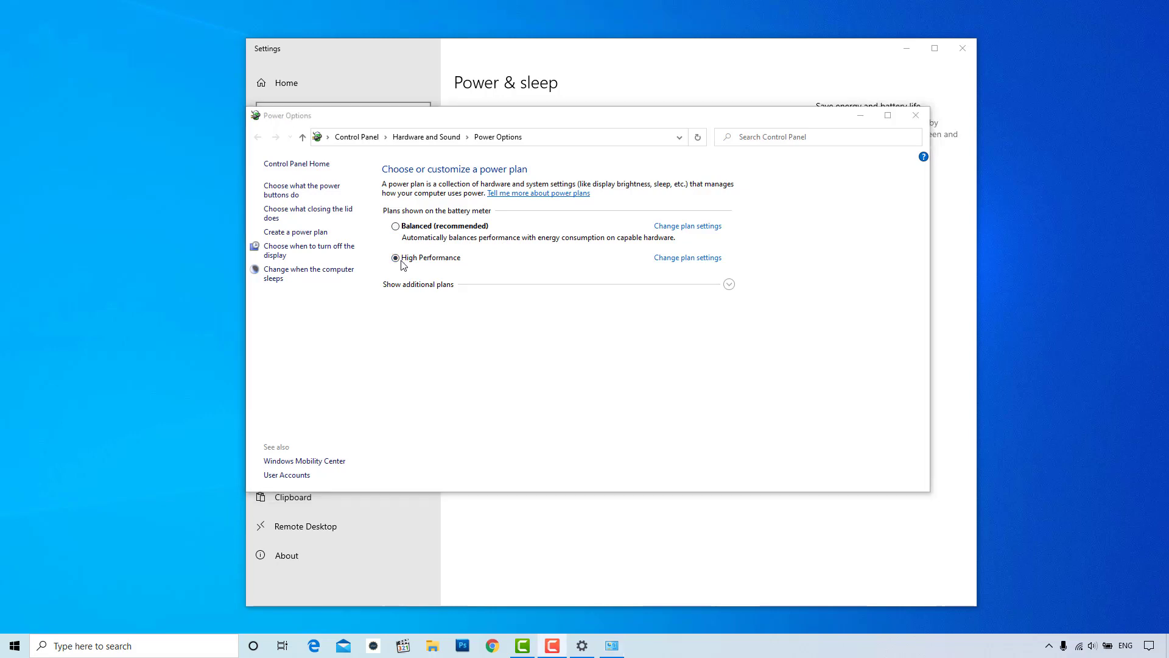
click(916, 115)
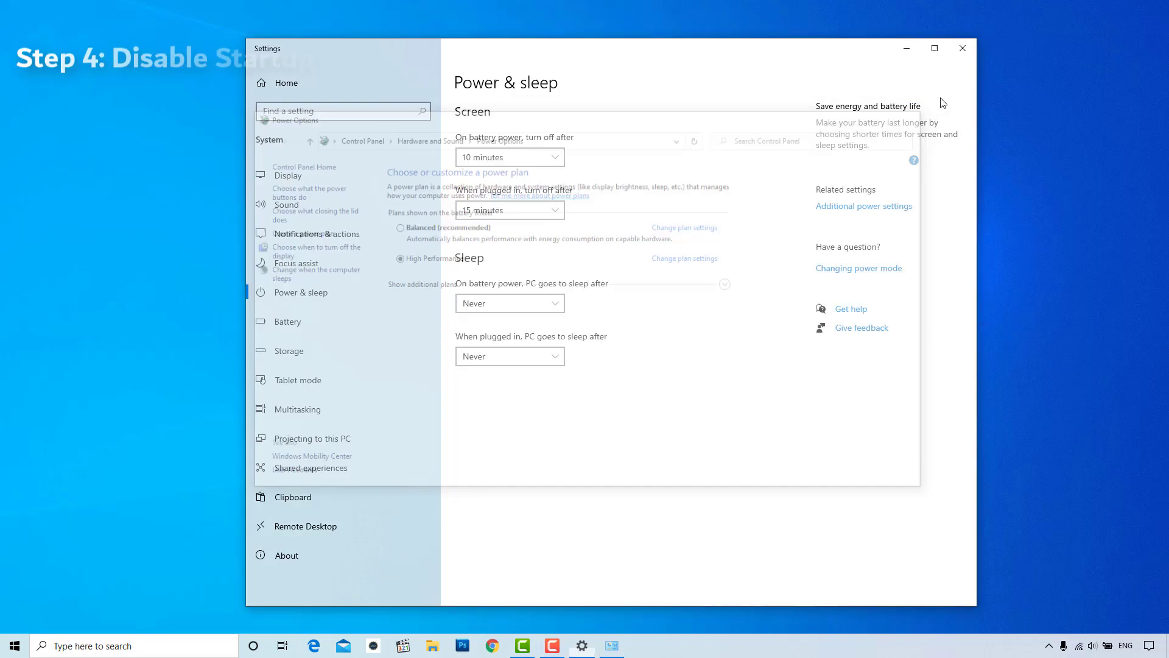
Close the power settings and bring up Task Manager's Startup list from the taskbar menu.
click(962, 48)
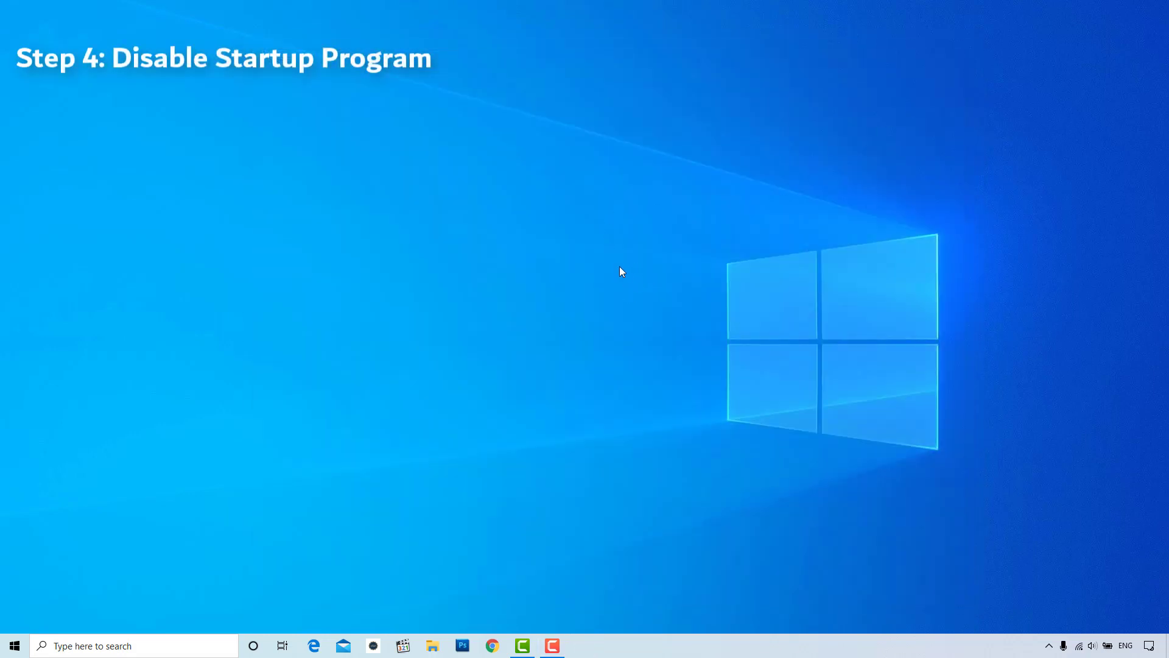
right_click(792, 646)
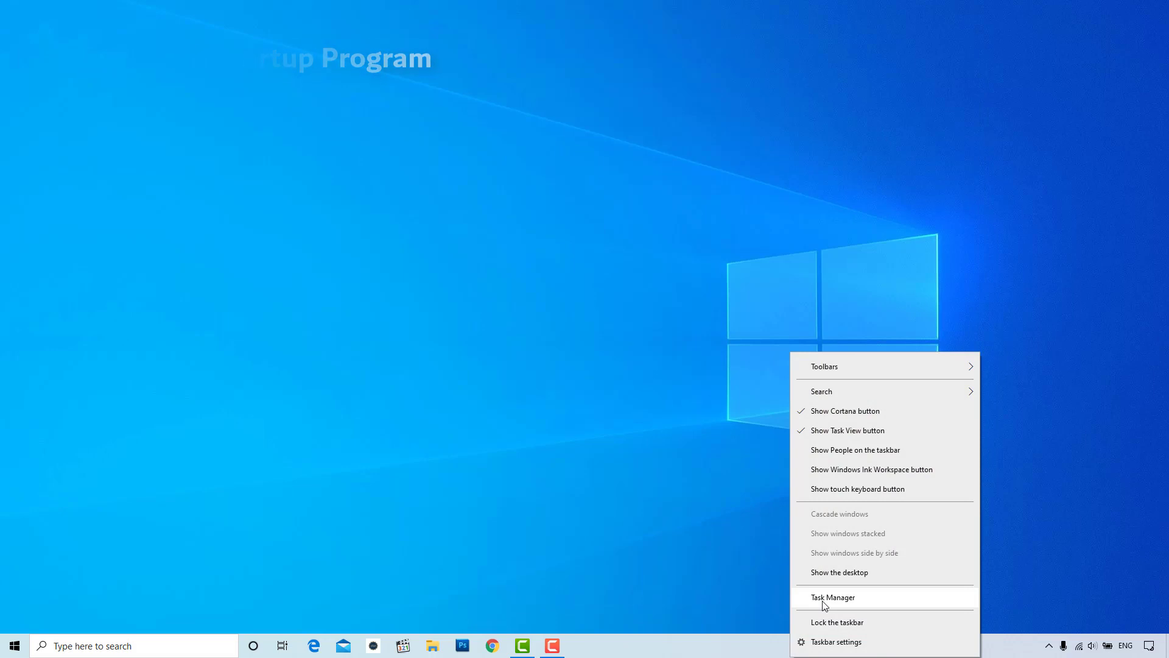
click(822, 600)
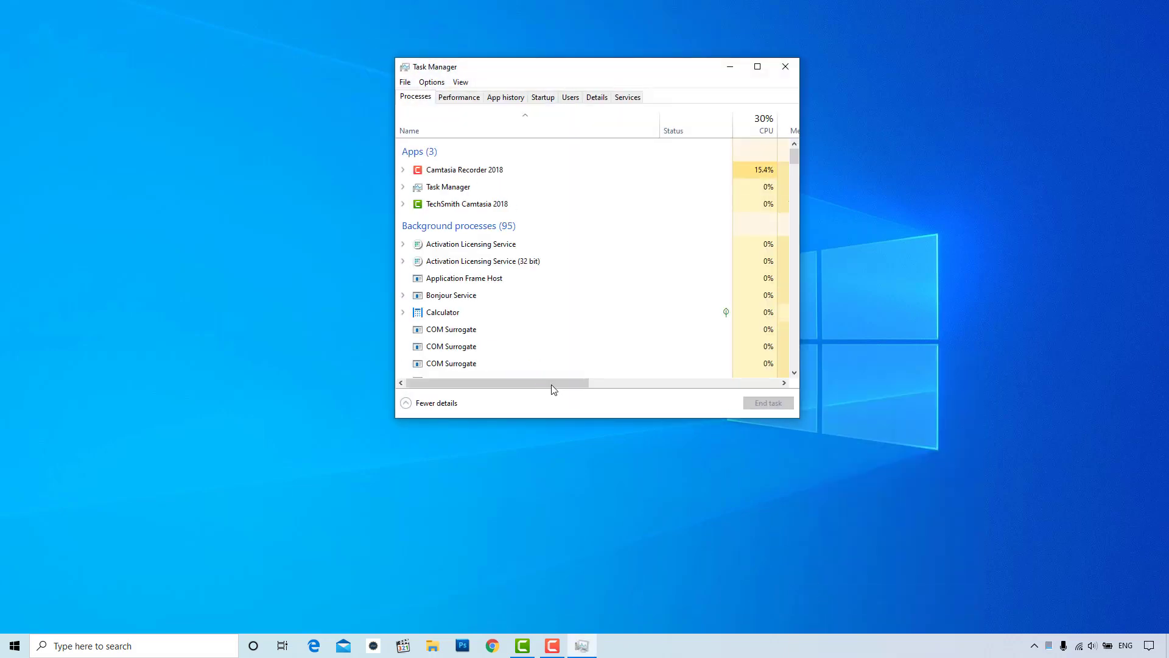
click(550, 98)
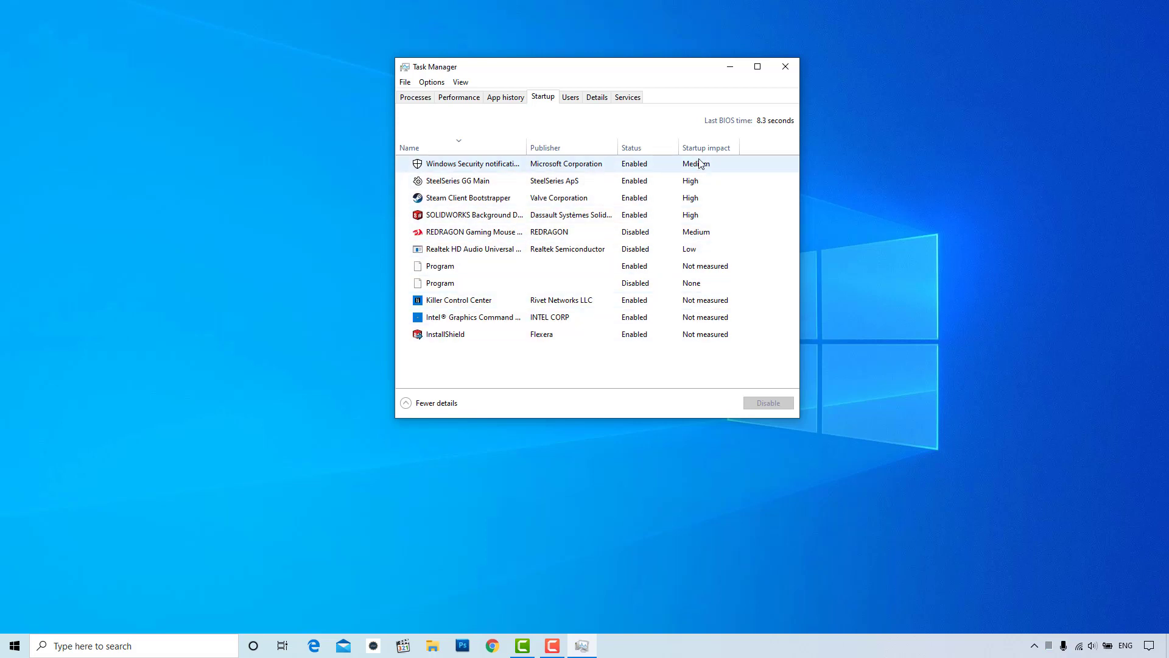
Disable Killer Control Center and the SOLIDWORKS background entry, enable Realtek audio, and close Task Manager.
click(654, 308)
click(758, 405)
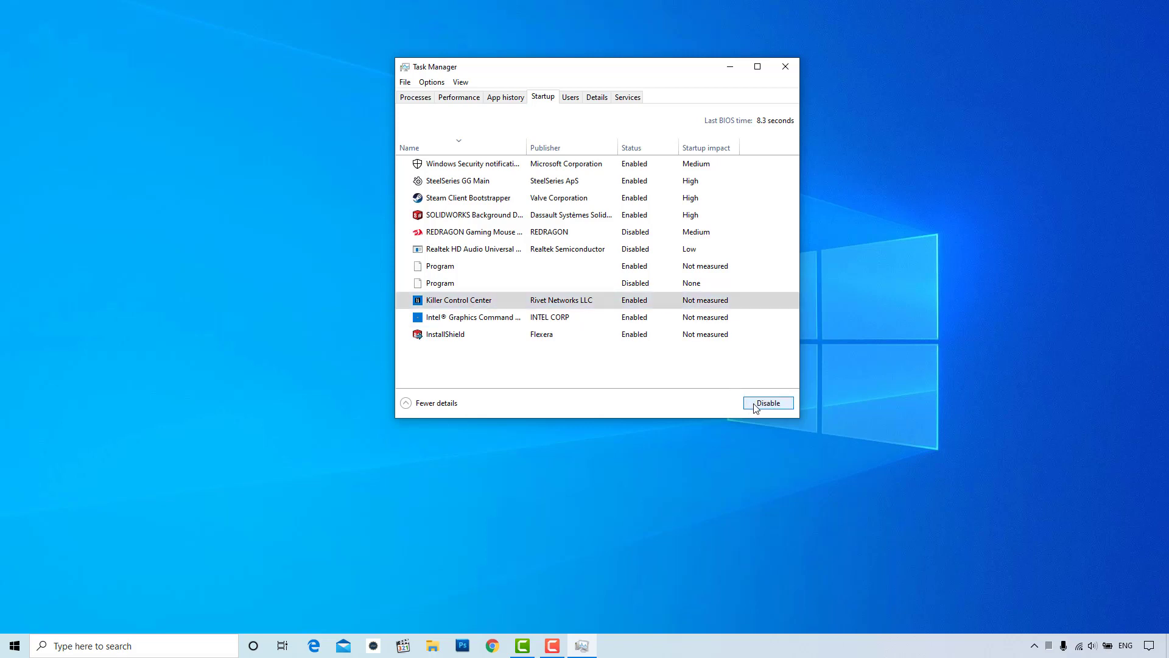
click(665, 254)
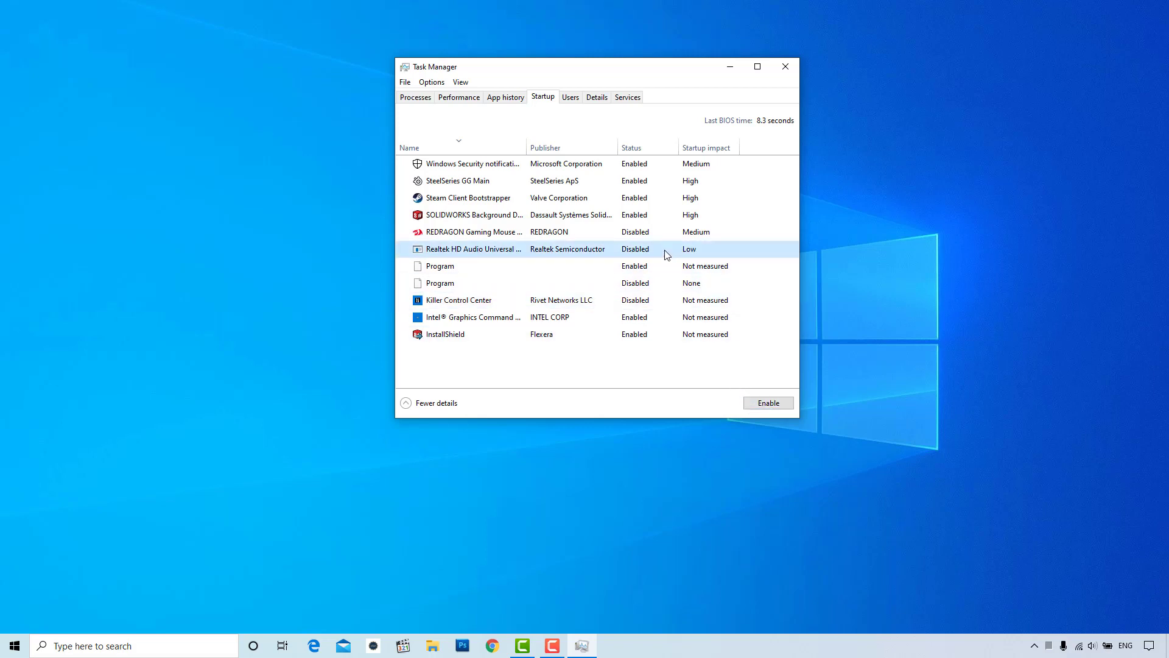
click(762, 404)
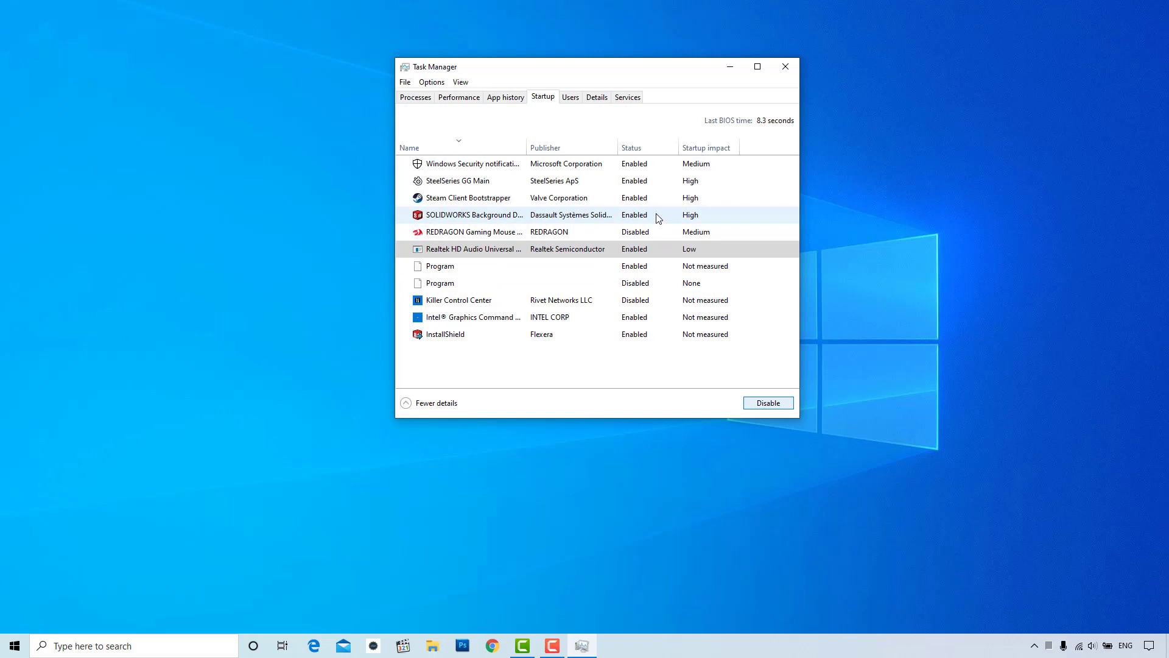
click(656, 216)
click(772, 404)
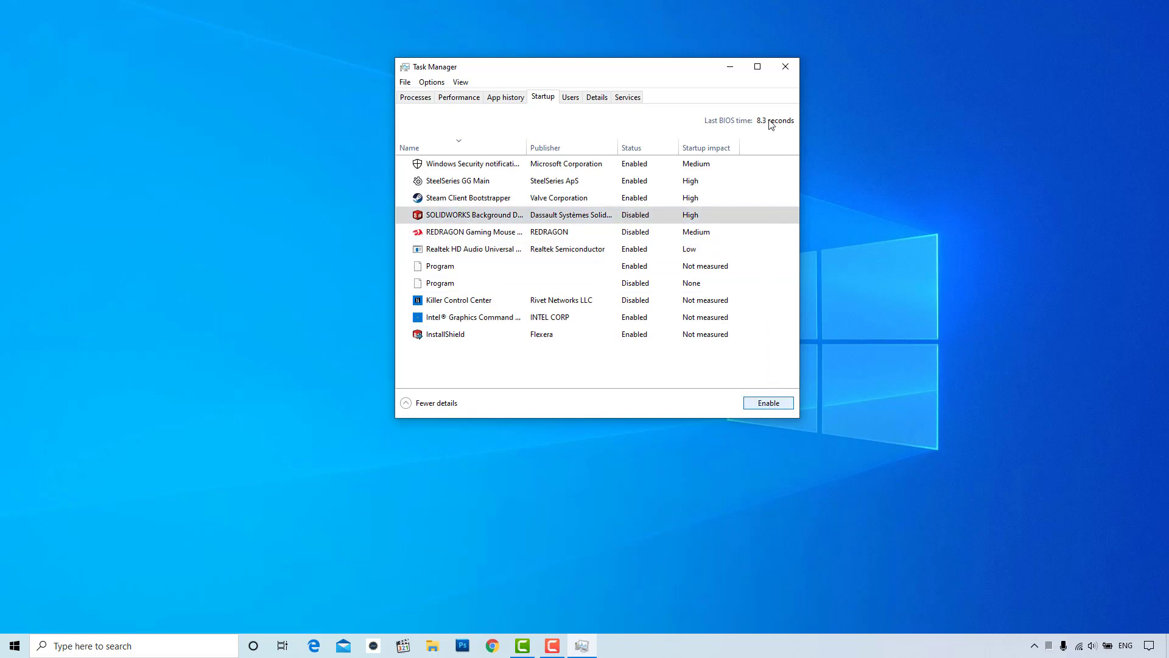
click(785, 67)
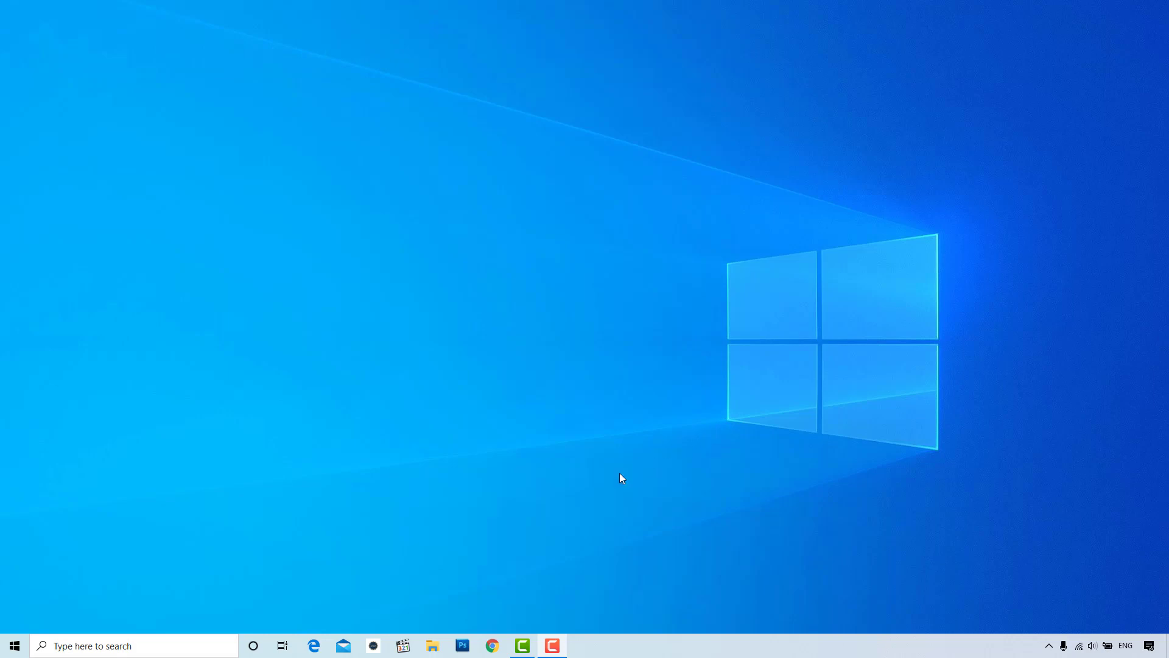
Show This PC's Properties from File Explorer to reach the System information window.
click(444, 645)
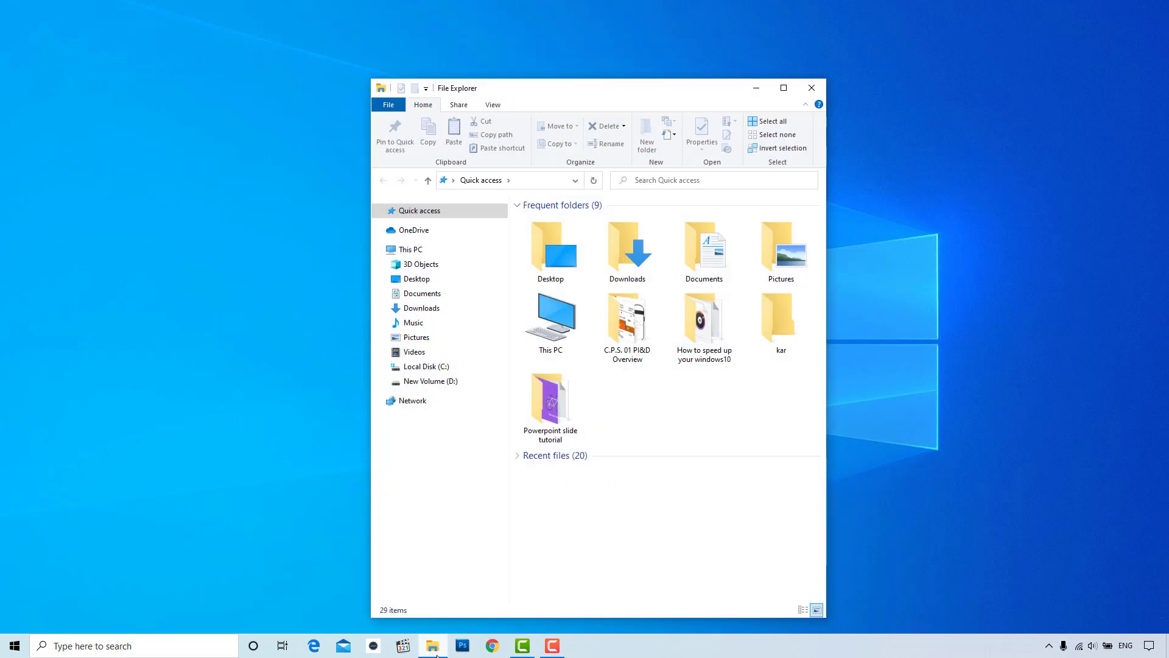
right_click(409, 253)
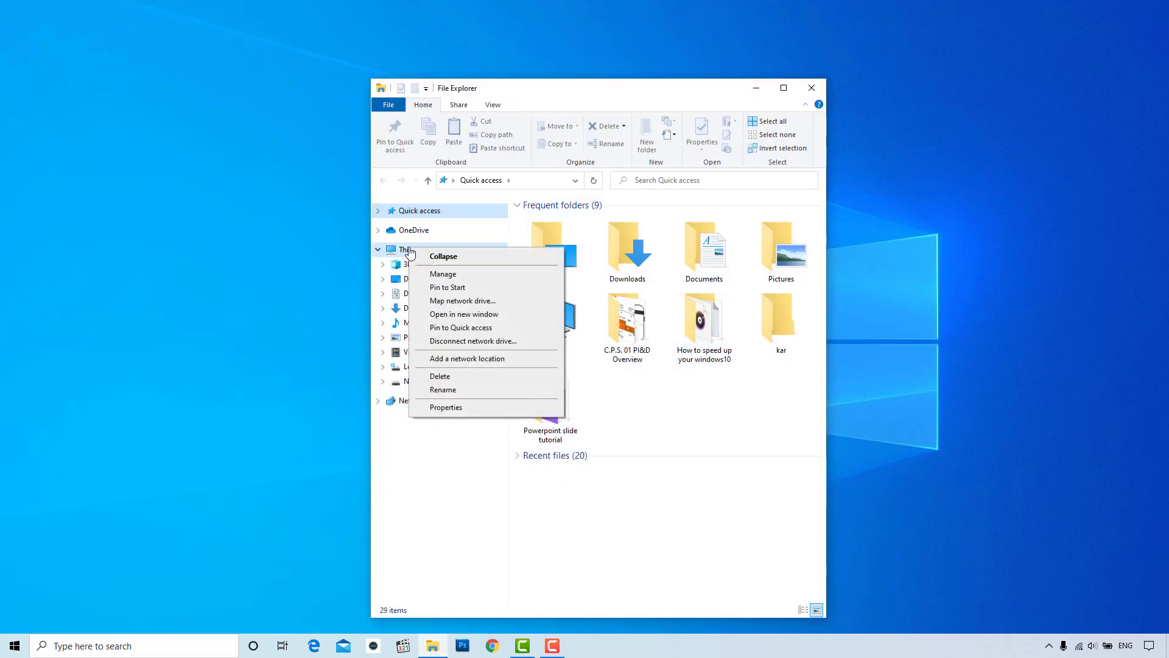
click(449, 407)
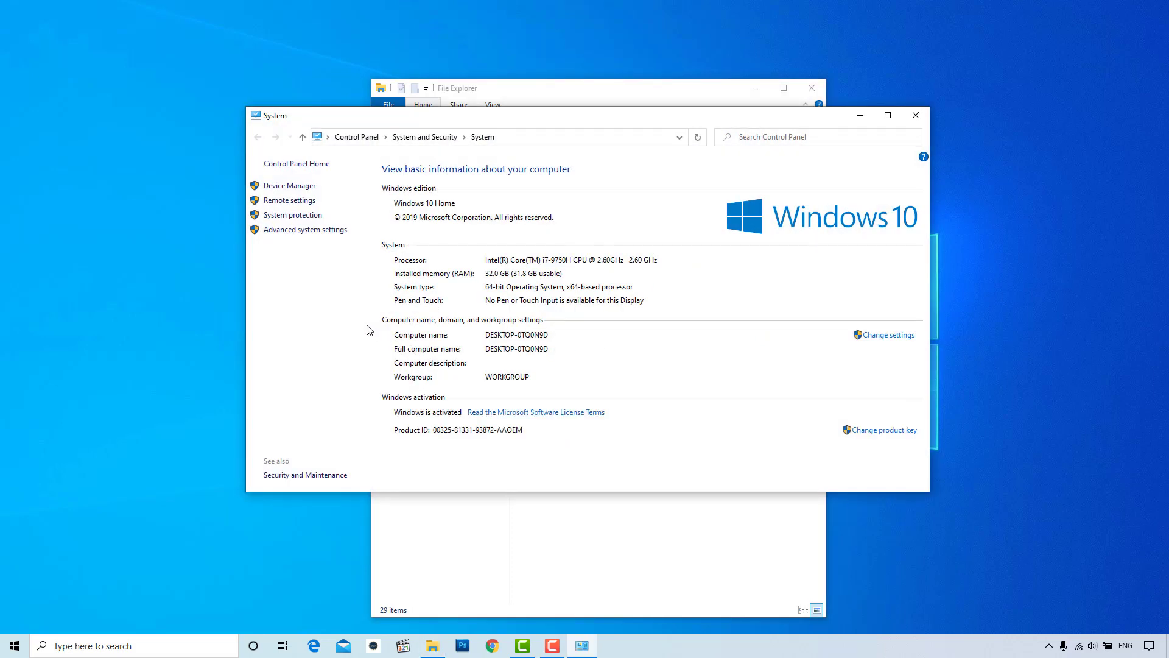
Choose 'Adjust for best performance' in Performance Options and apply it.
click(282, 232)
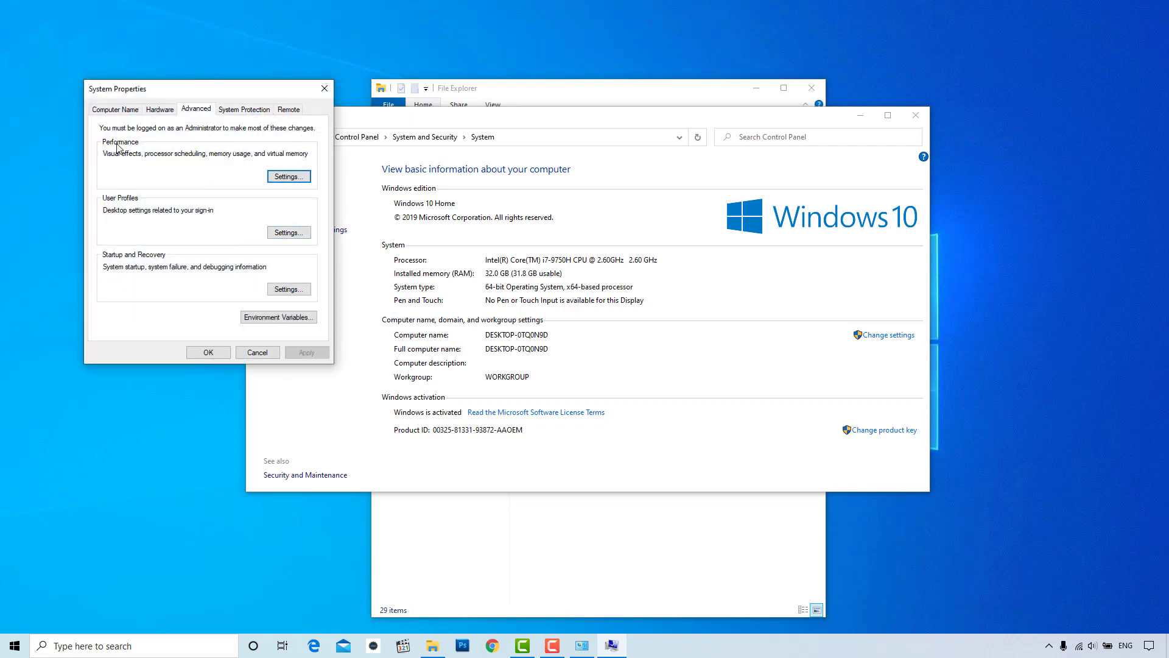
click(289, 179)
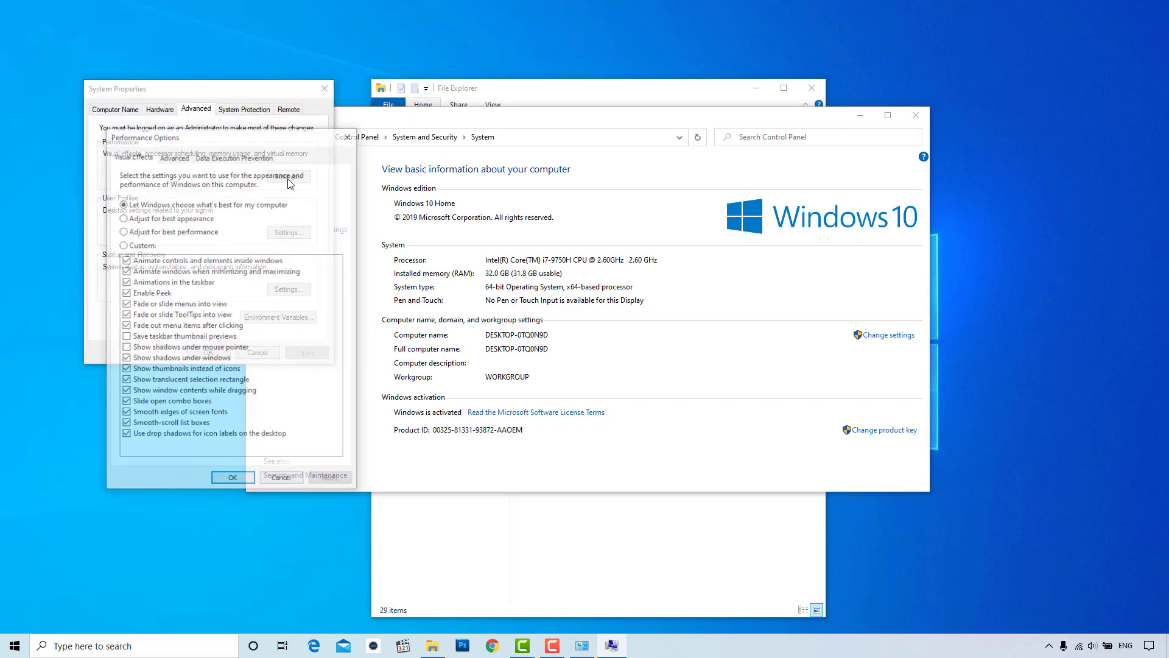
drag(238, 140, 642, 69)
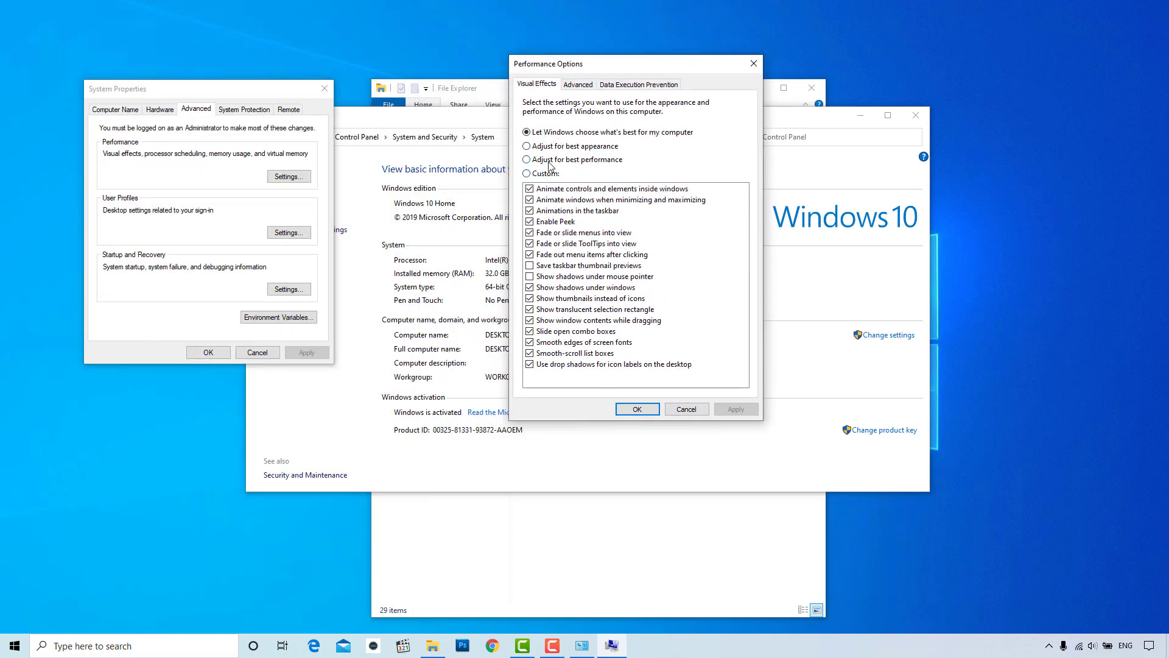
click(540, 159)
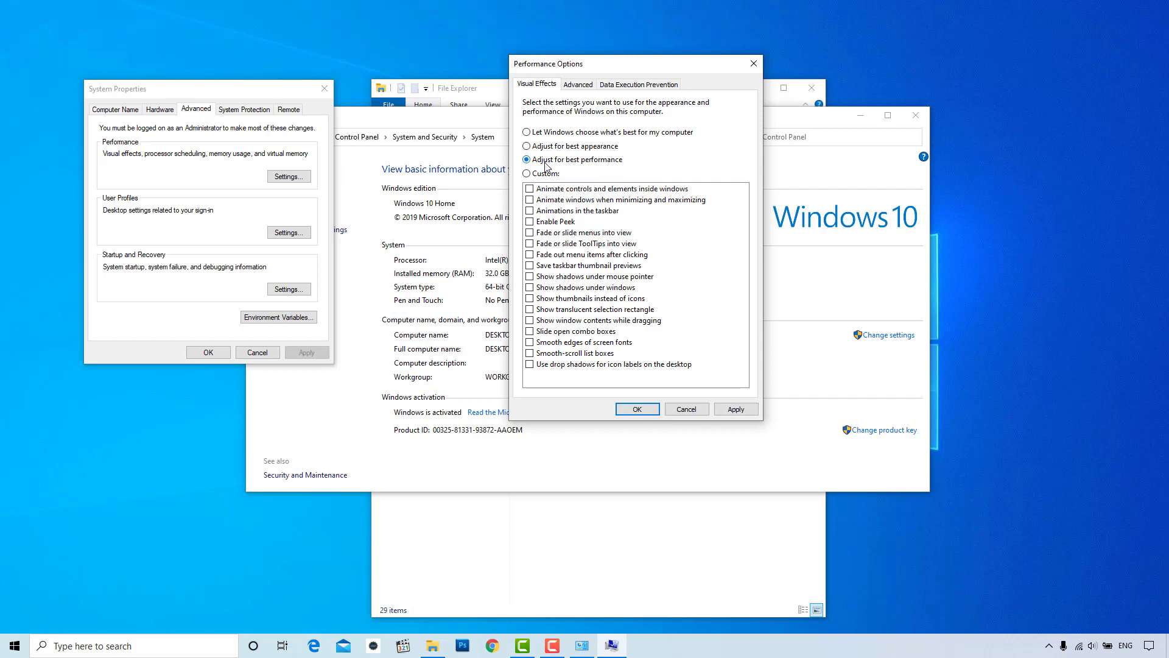
click(739, 412)
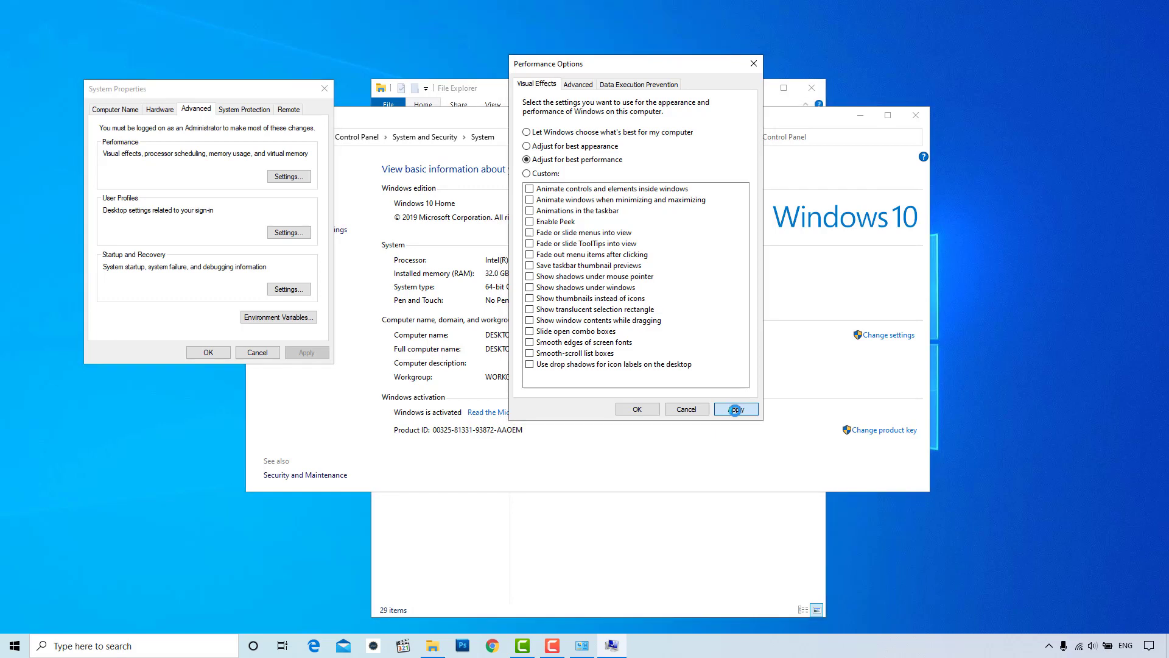
click(639, 409)
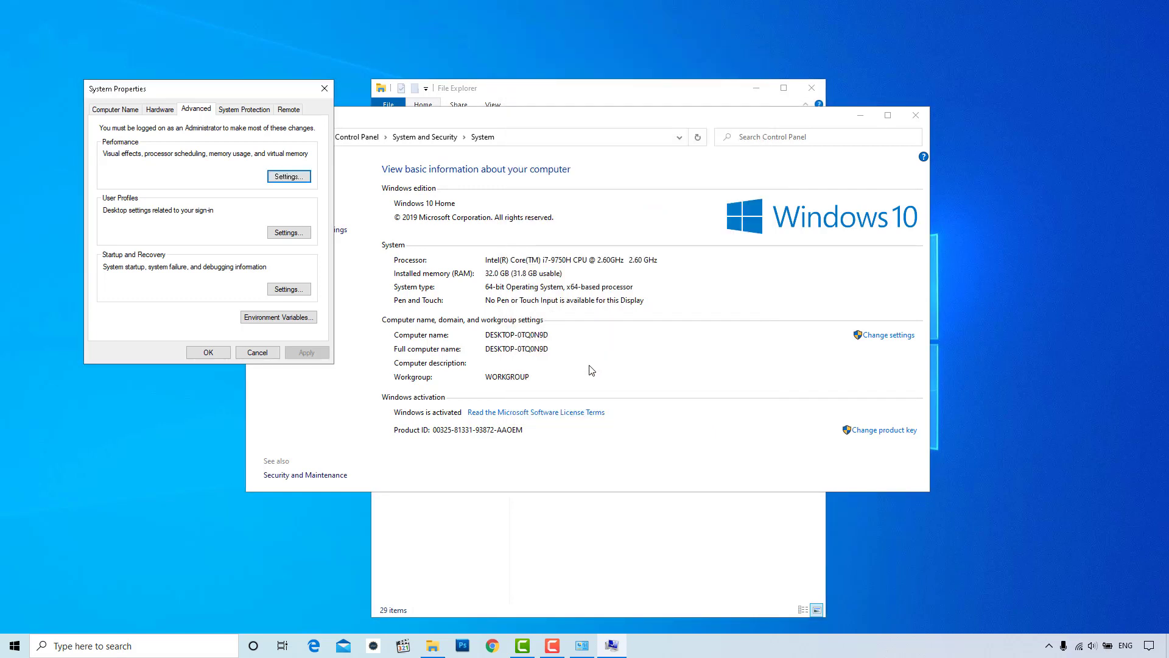
Close System Properties, the System window and File Explorer, returning to the empty desktop.
click(324, 87)
click(916, 115)
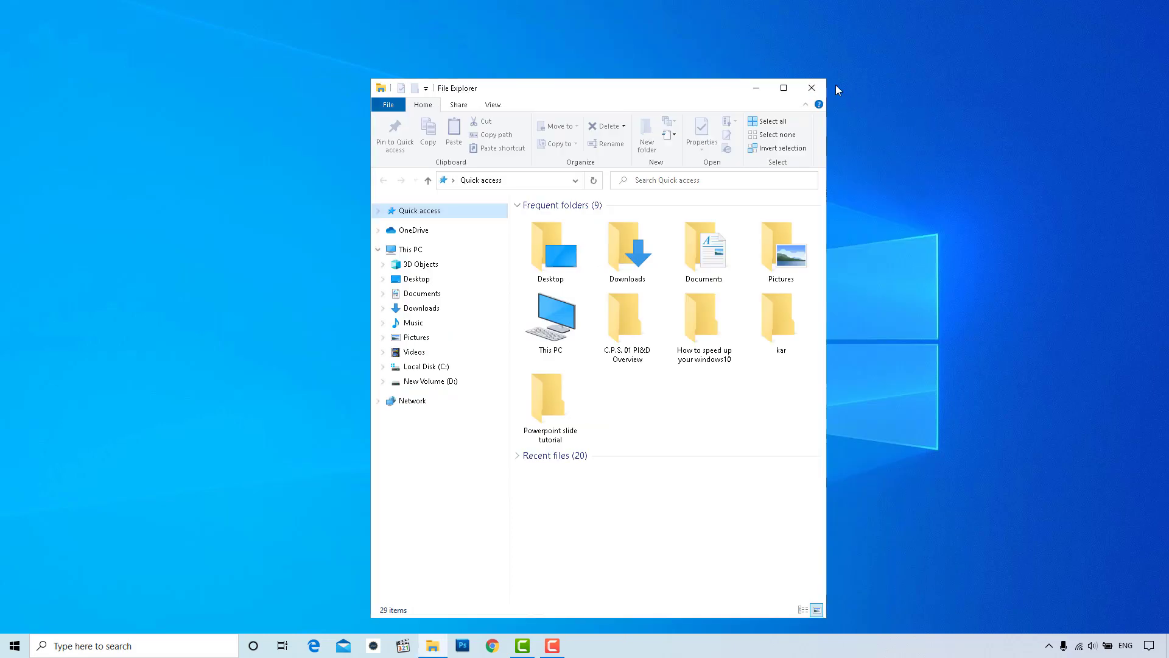
click(811, 88)
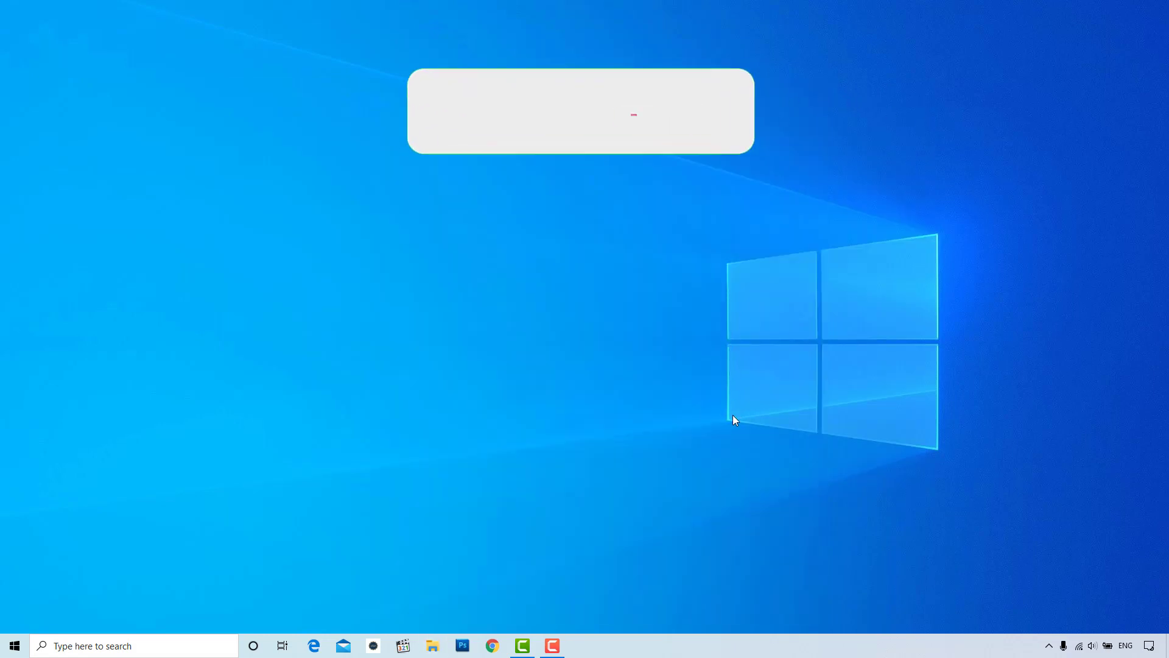